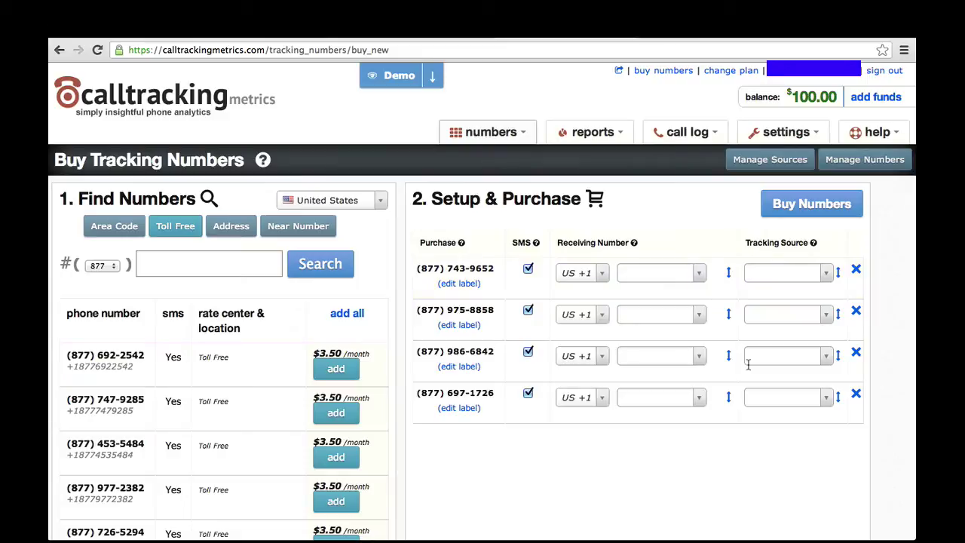
# Enter the receiving number in the first row and set its source to Television
pyautogui.click(636, 266)
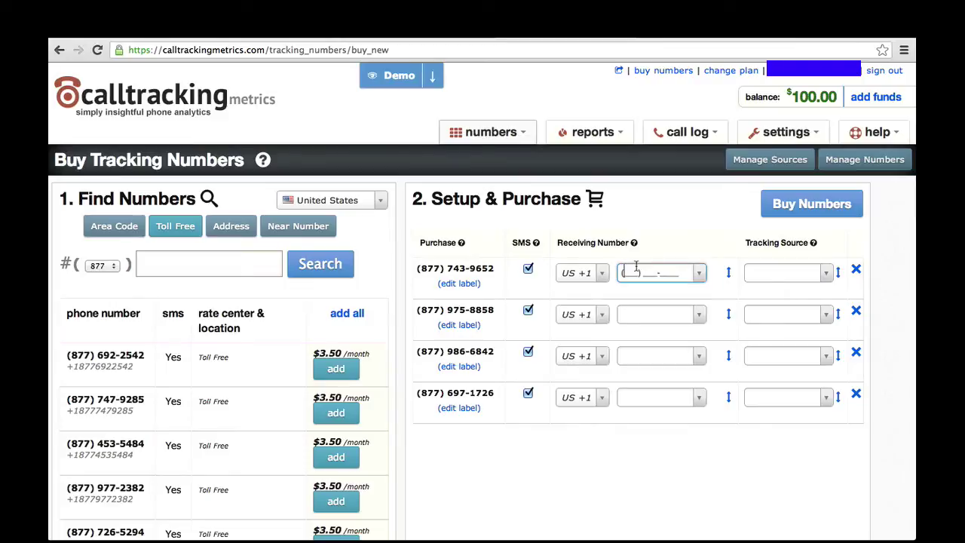
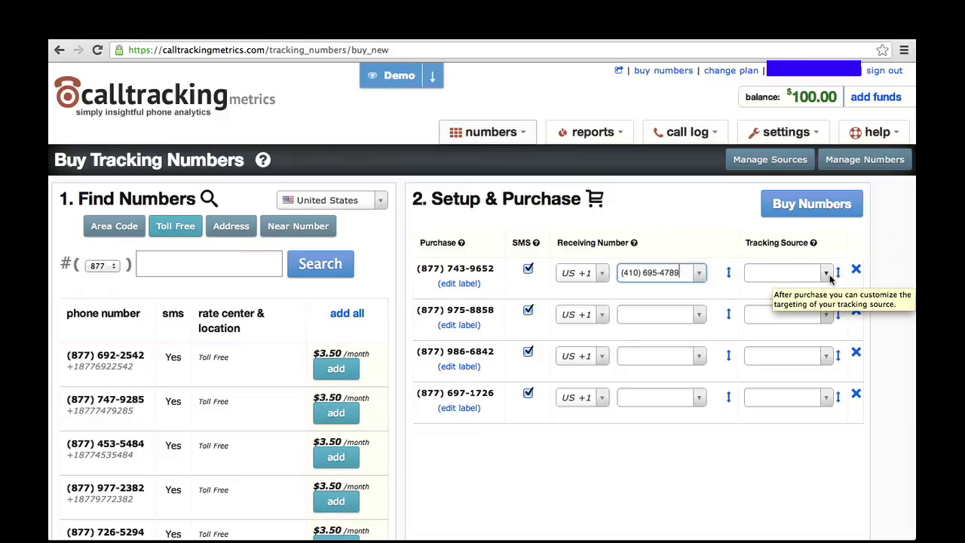
pyautogui.click(826, 273)
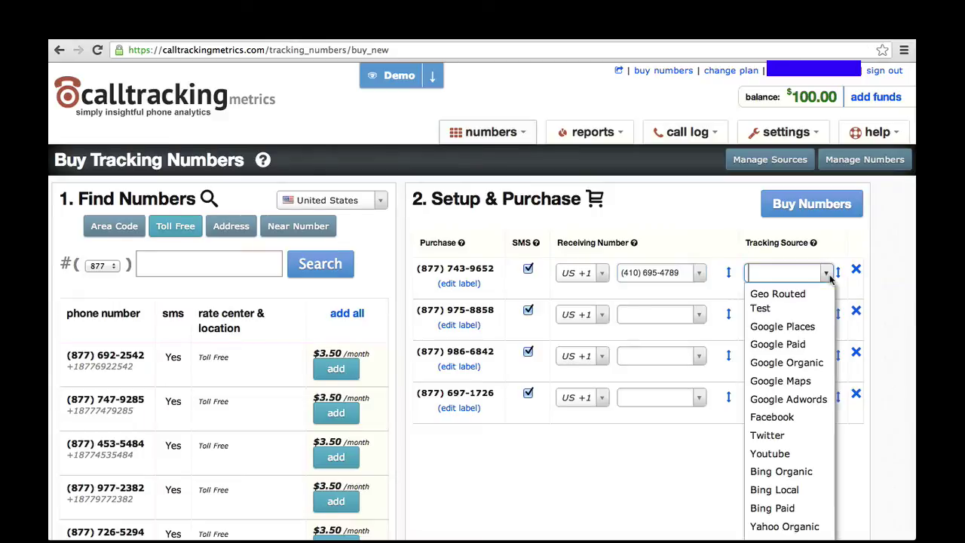
pyautogui.scroll(-1, 807, 362)
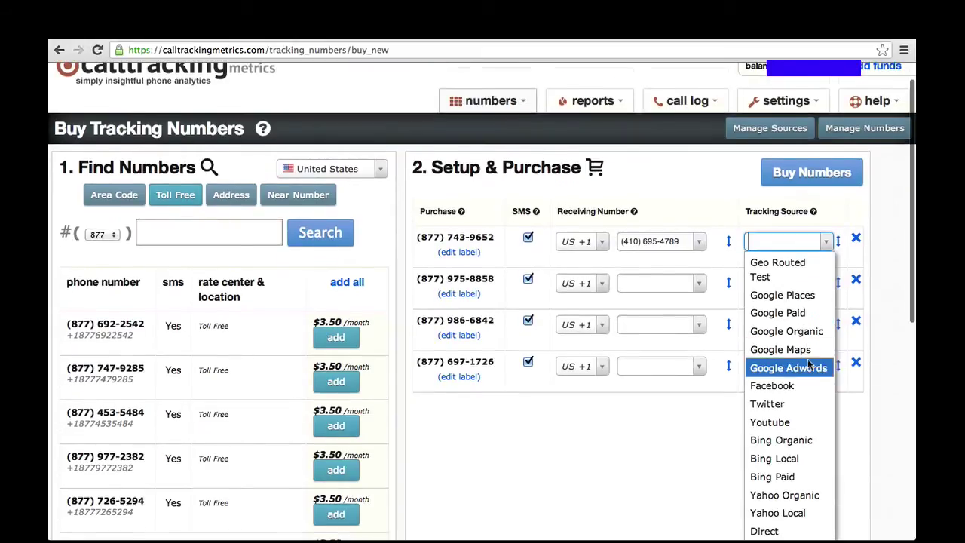
pyautogui.scroll(-1, 809, 364)
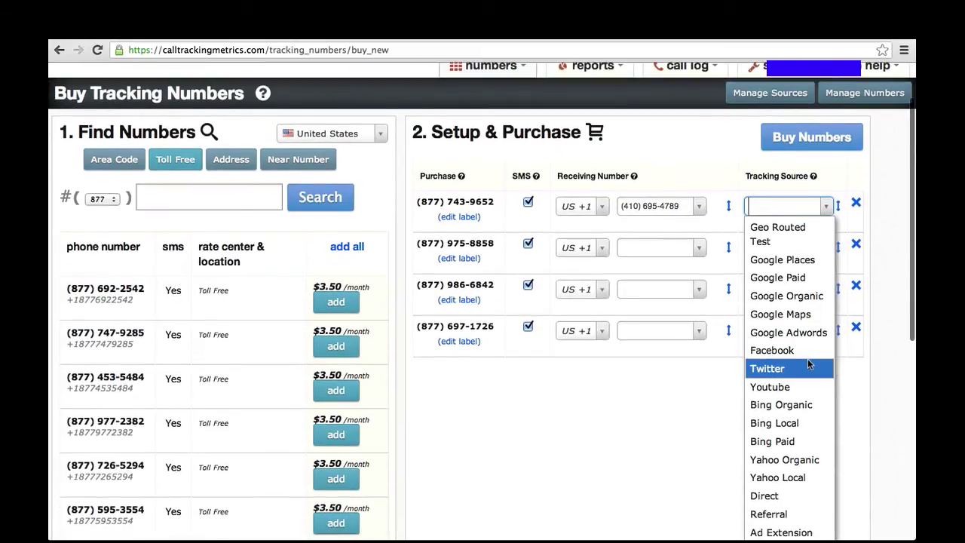
pyautogui.scroll(-3, 808, 364)
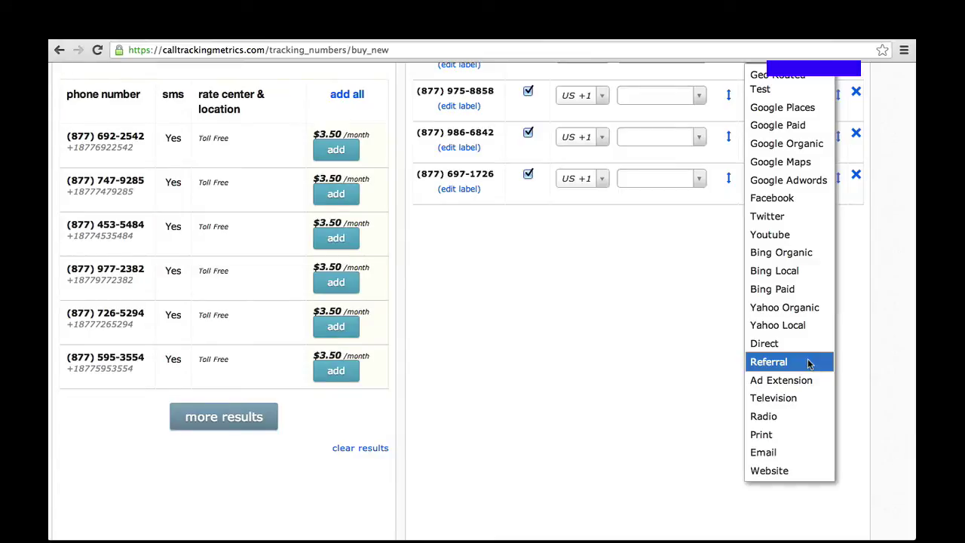
pyautogui.click(797, 401)
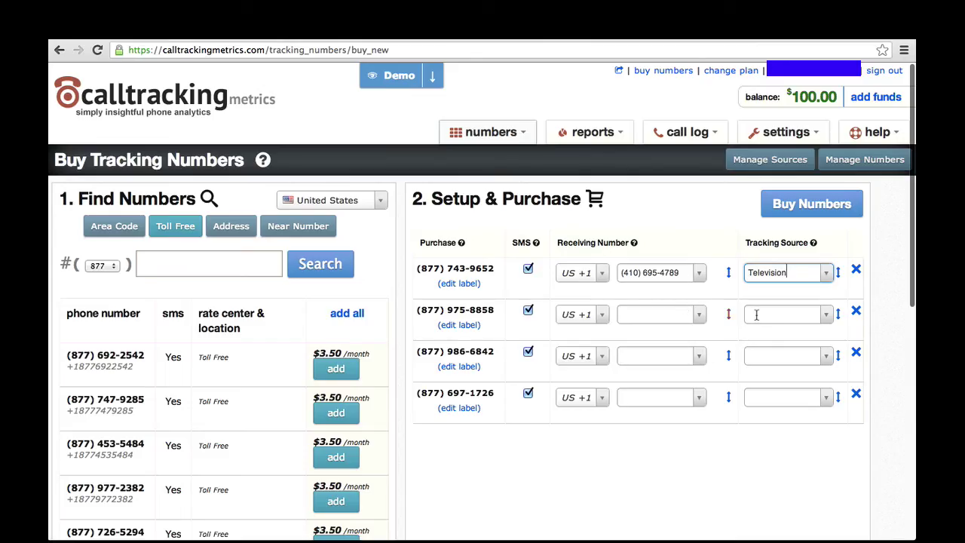
# Set the other rows' sources to Google Adwords, Google Organic and Referral, and copy the receiving number down
pyautogui.click(790, 316)
pyautogui.click(825, 317)
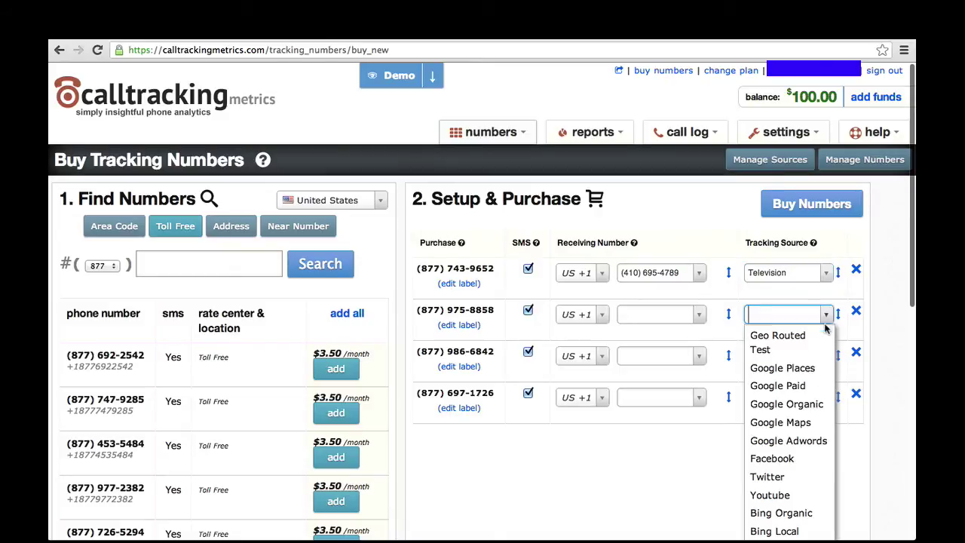
pyautogui.click(789, 441)
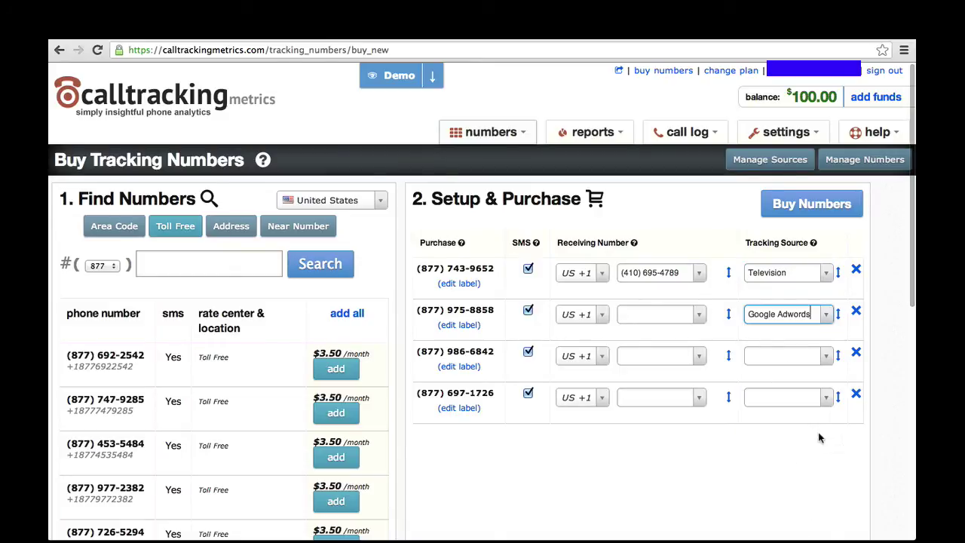
pyautogui.click(827, 358)
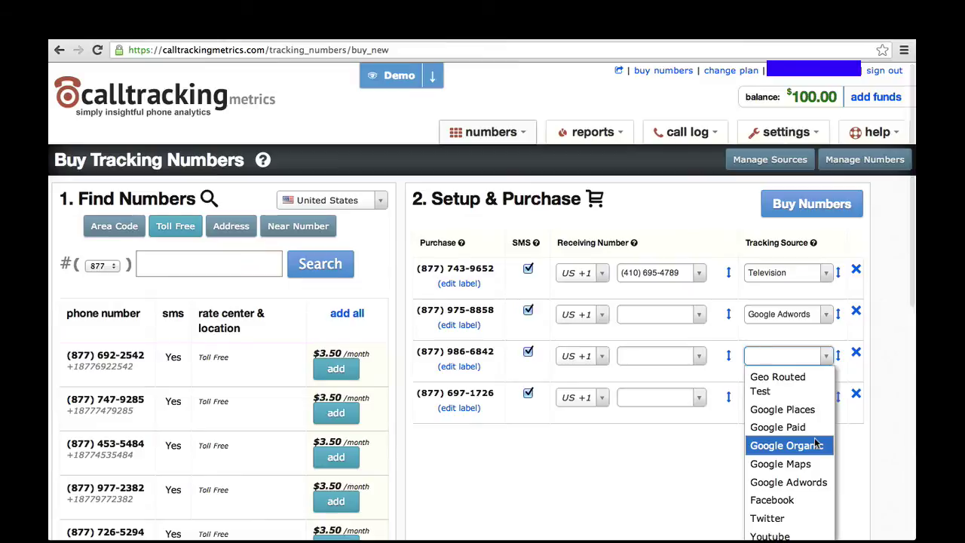
pyautogui.click(816, 445)
pyautogui.click(827, 398)
pyautogui.scroll(-5, 780, 475)
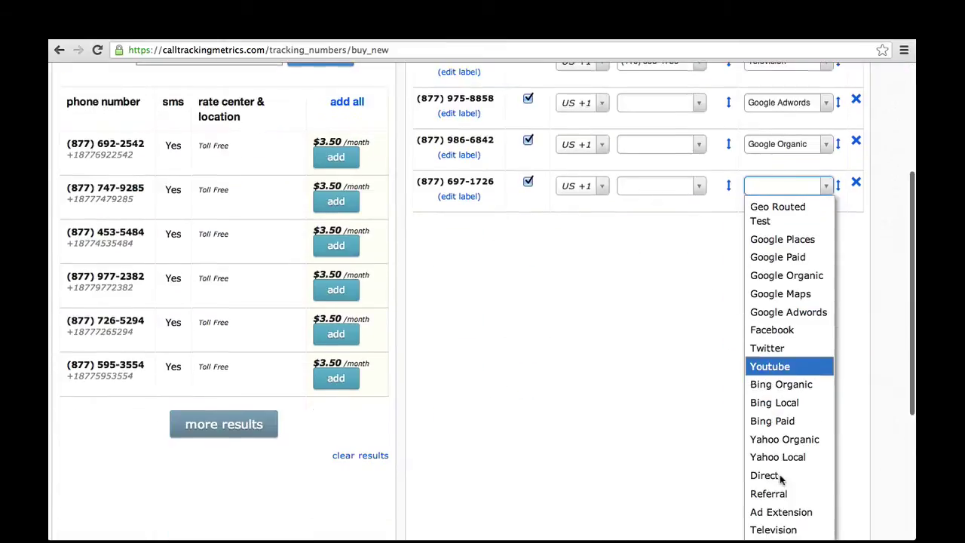
pyautogui.scroll(-3, 780, 479)
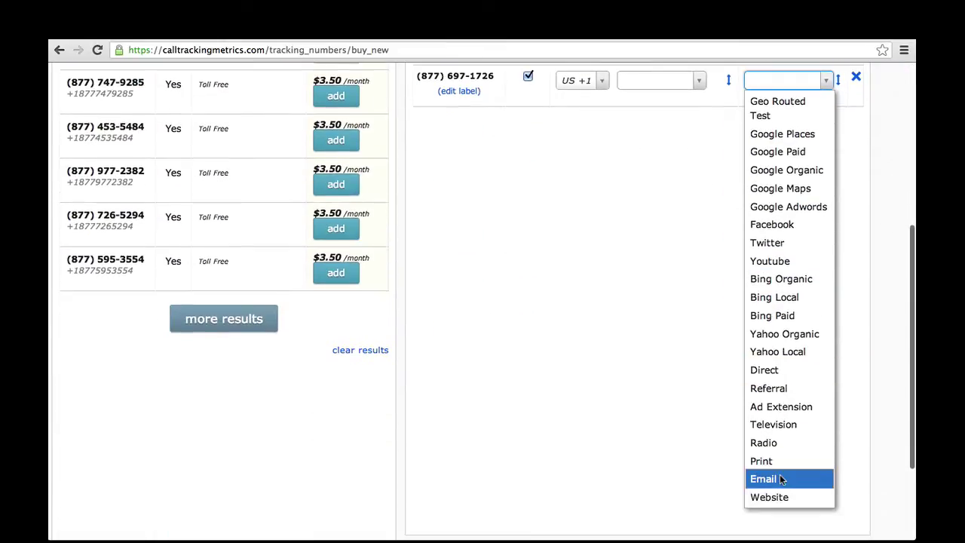
pyautogui.click(775, 393)
pyautogui.scroll(4, 784, 209)
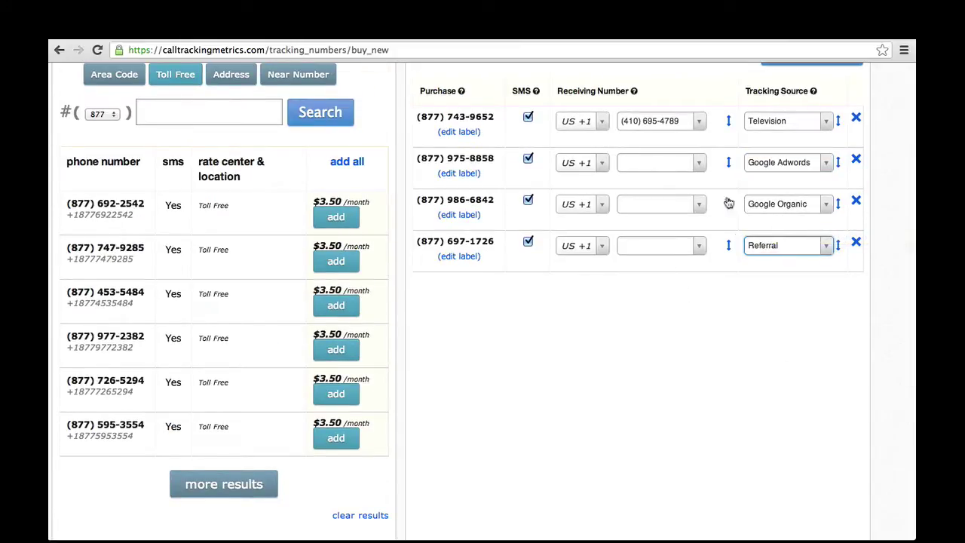
pyautogui.click(729, 121)
pyautogui.scroll(3, 737, 309)
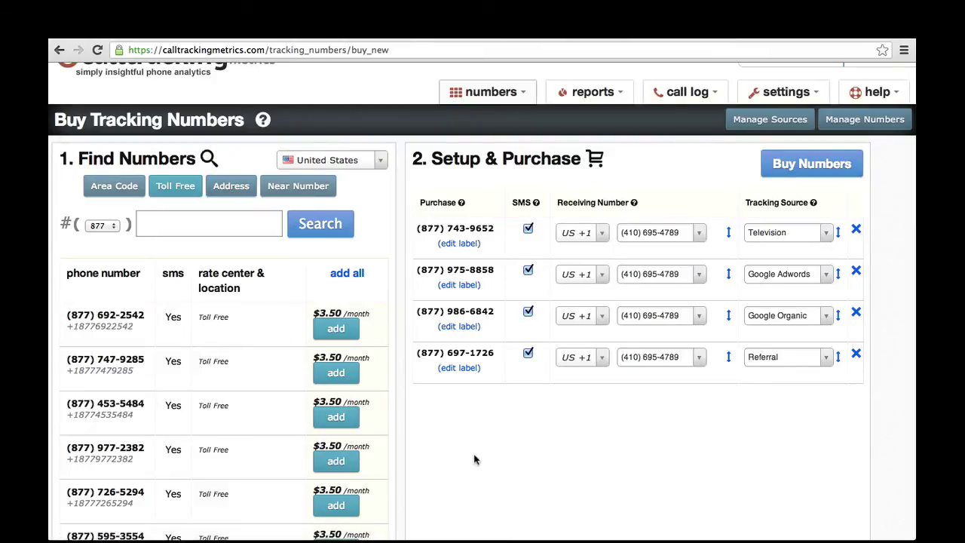
# Change the toll-free search prefix from 877 to 800
pyautogui.click(113, 226)
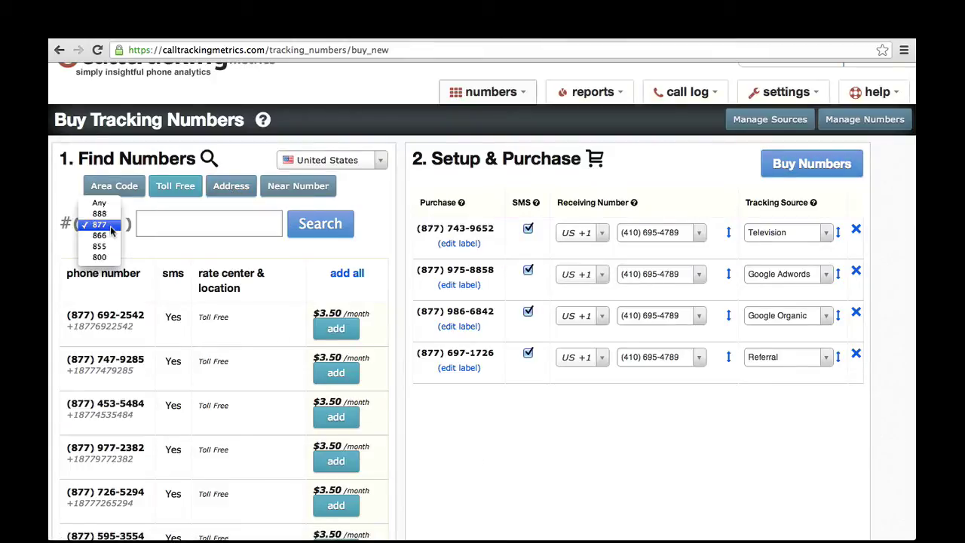
pyautogui.click(99, 257)
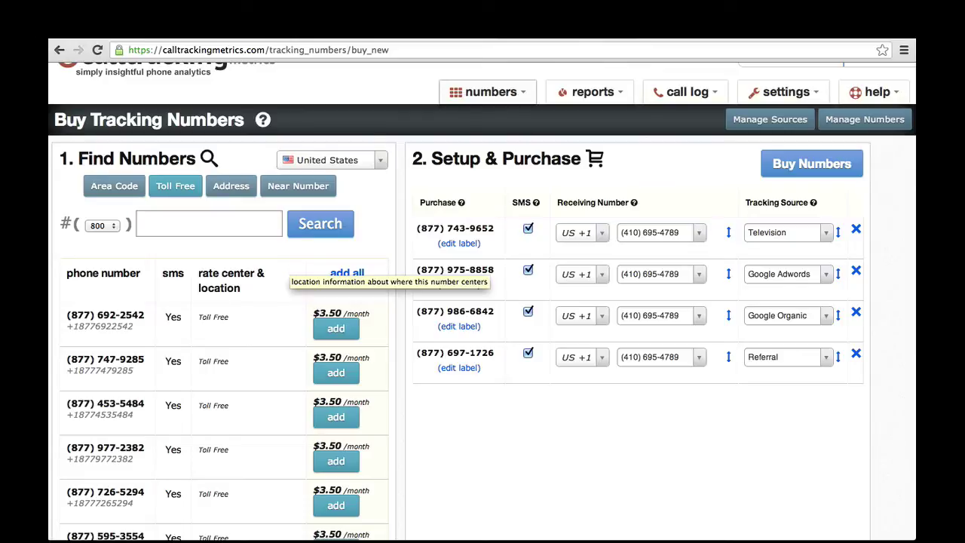
# Load 800forall.com in a new browser tab
pyautogui.hotkey('ctrl', 't')
pyautogui.write('800forall.com')
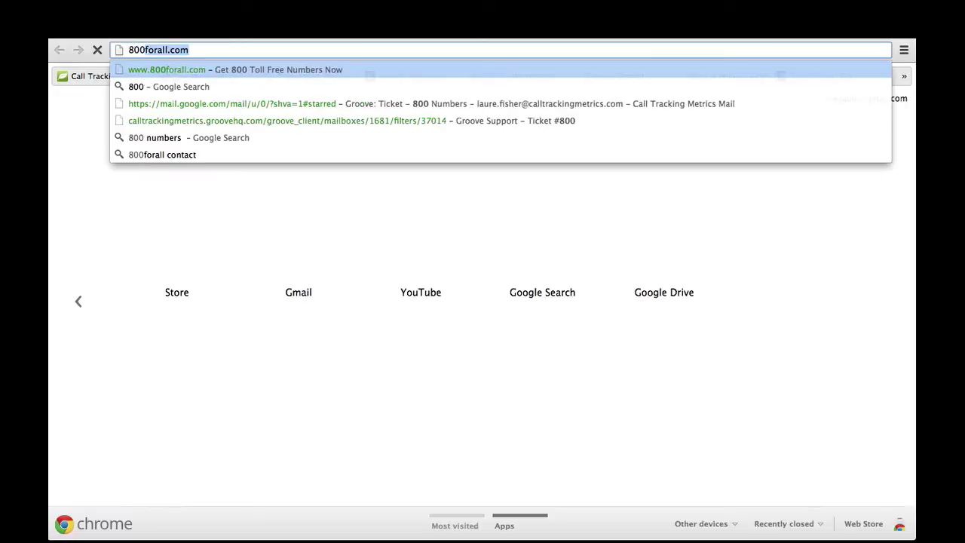
pyautogui.press('Return')
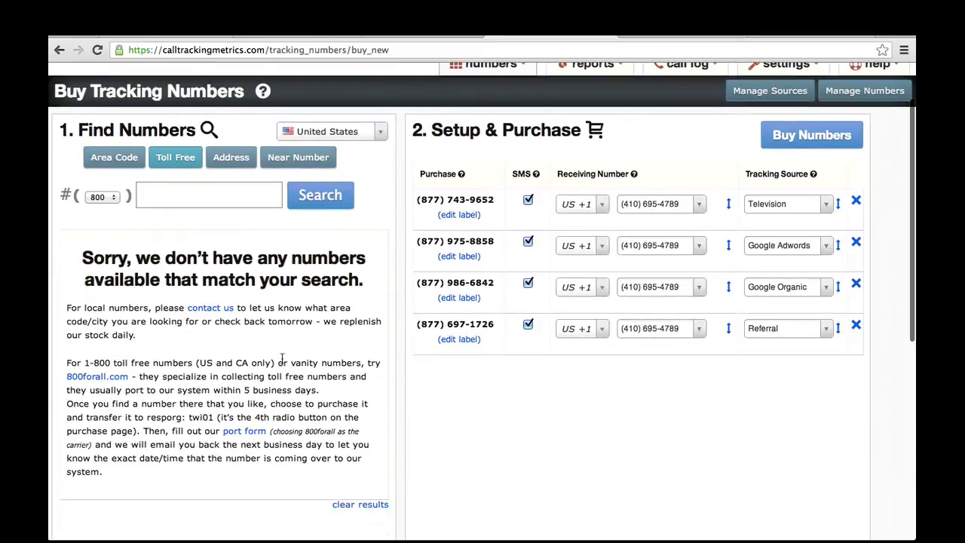
# Go to the Tracking Sources list from the numbers menu and add a new source
pyautogui.scroll(-1, 282, 359)
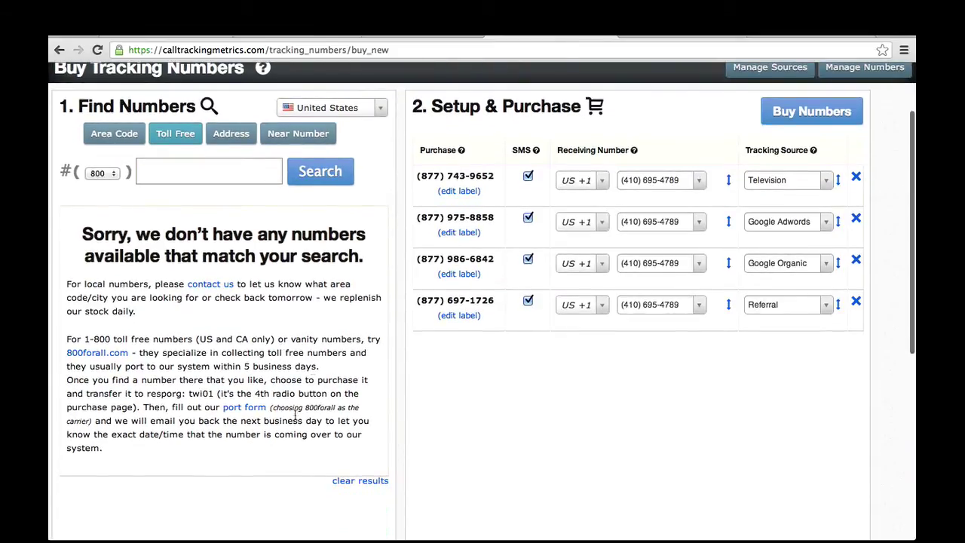
pyautogui.scroll(3, 104, 179)
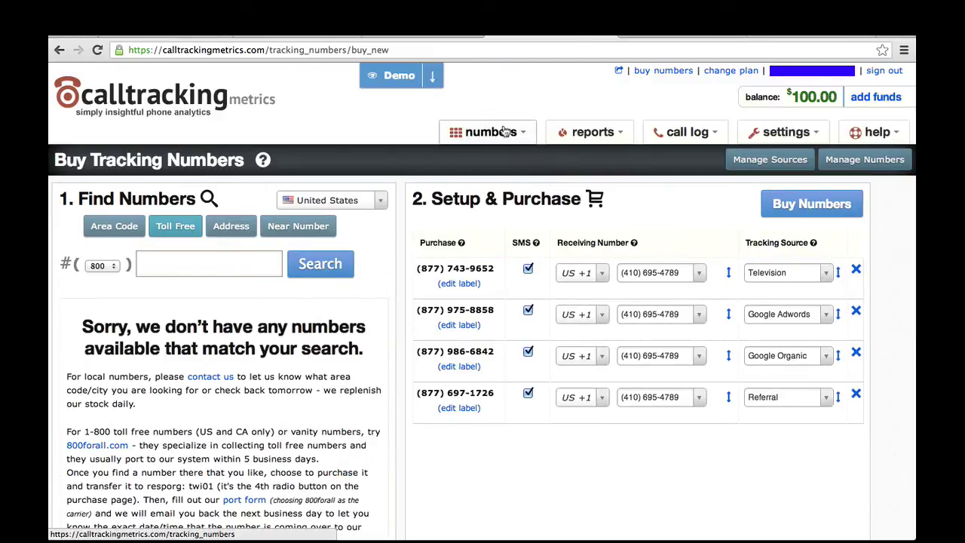
pyautogui.moveTo(511, 134)
pyautogui.click(530, 209)
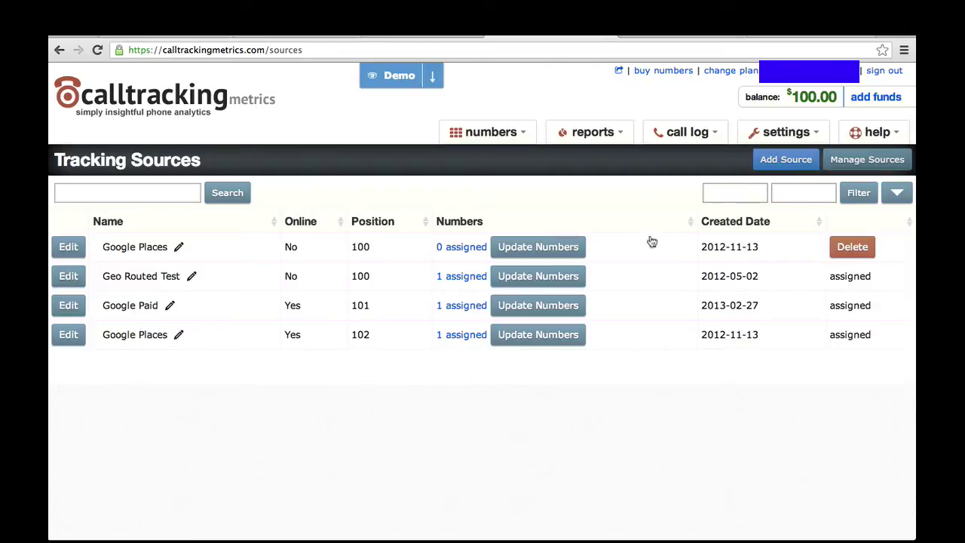
pyautogui.click(776, 160)
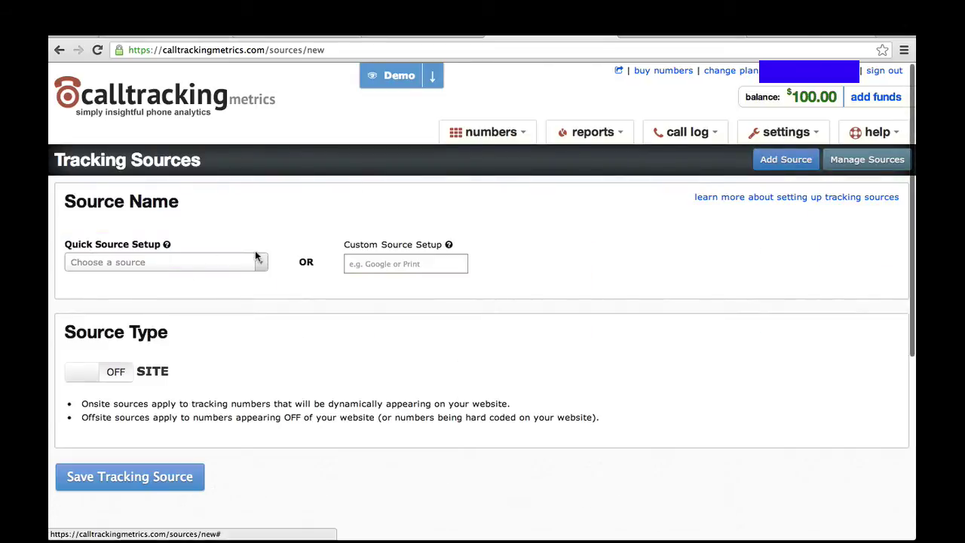
# Choose Direct from the Quick Source Setup presets
pyautogui.click(259, 263)
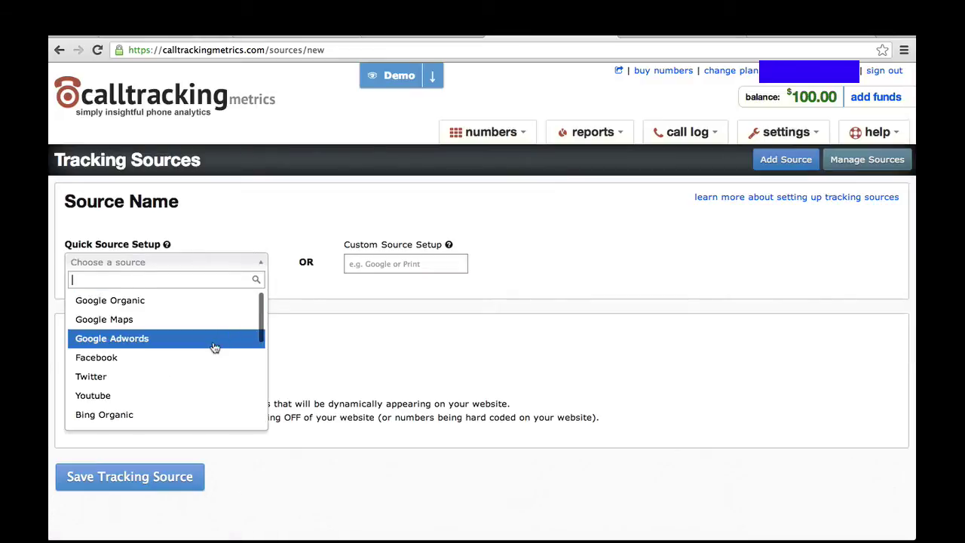
pyautogui.scroll(-1, 214, 347)
pyautogui.scroll(-4, 215, 347)
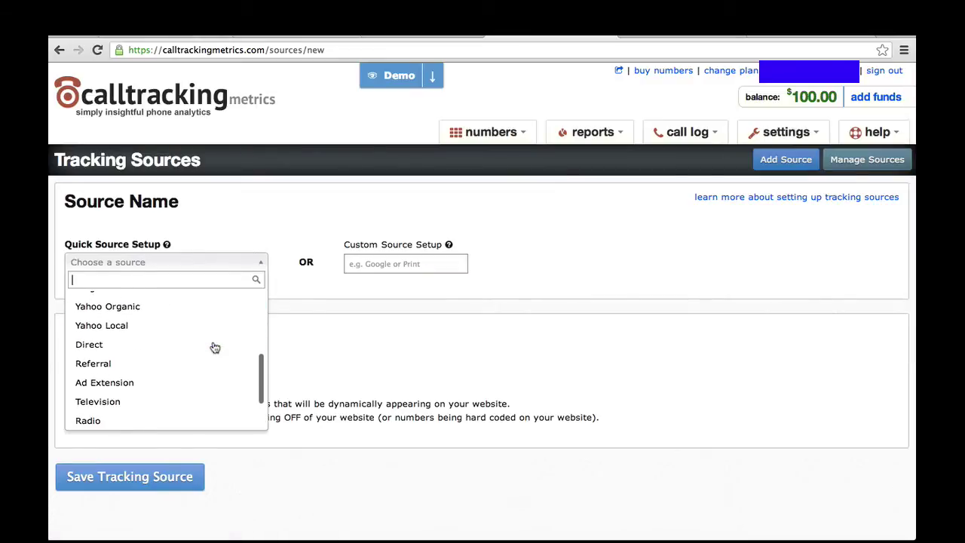
pyautogui.click(80, 348)
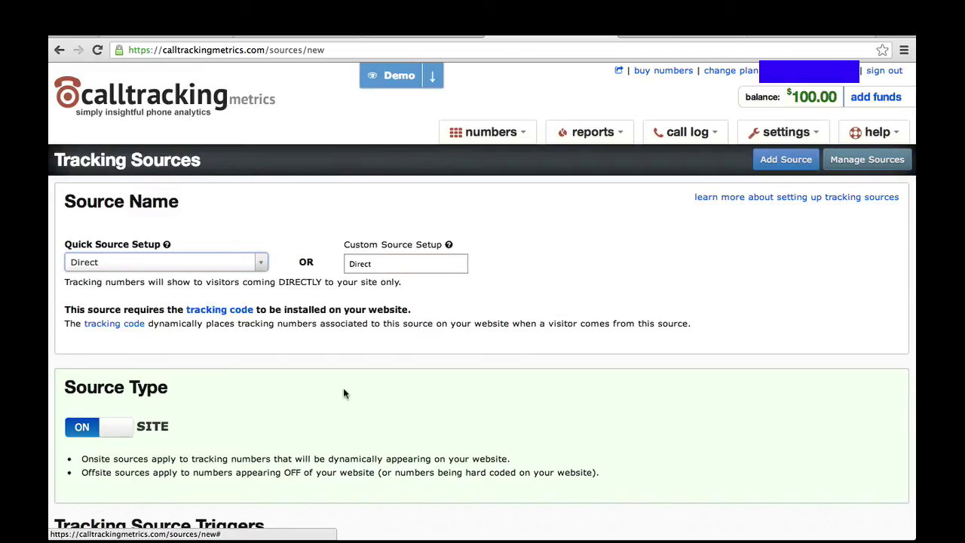
pyautogui.scroll(-3, 343, 390)
pyautogui.scroll(-3, 343, 392)
pyautogui.scroll(6, 343, 392)
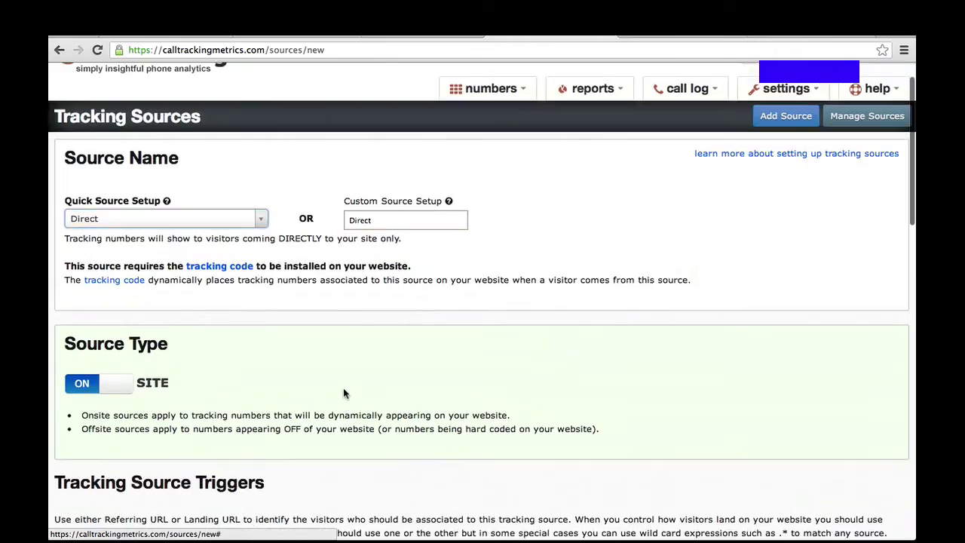
# Replace the Custom Source Setup name Direct with Craigslist
pyautogui.click(381, 217)
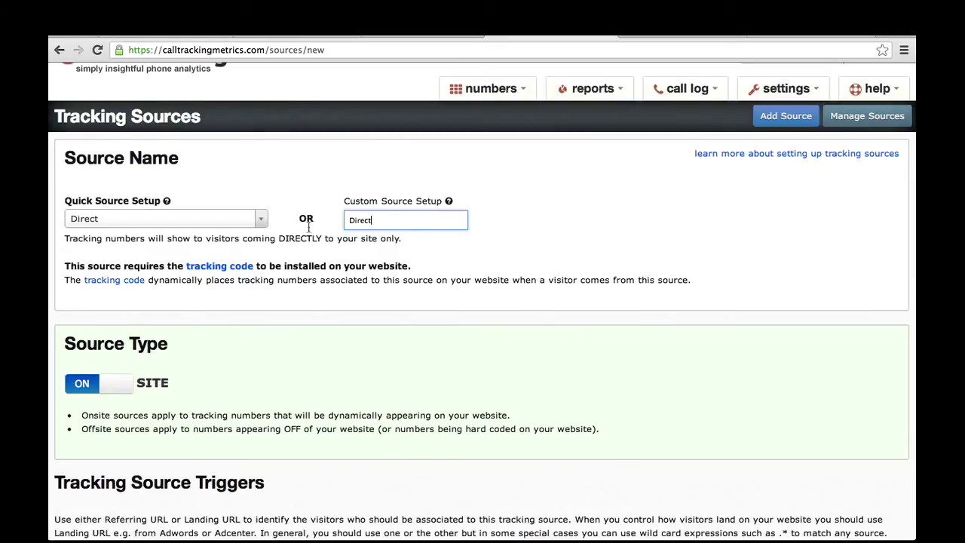
pyautogui.click(261, 221)
pyautogui.scroll(5, 207, 256)
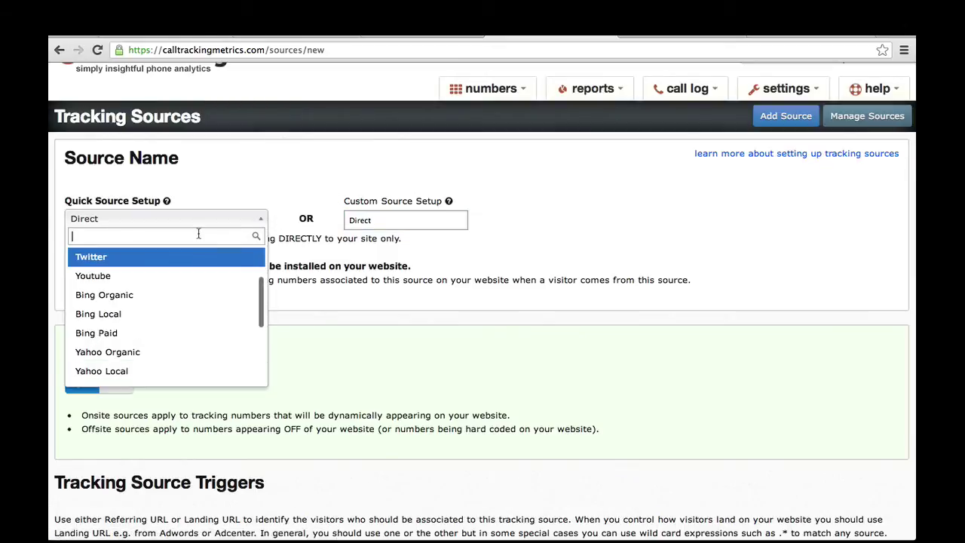
pyautogui.click(381, 221)
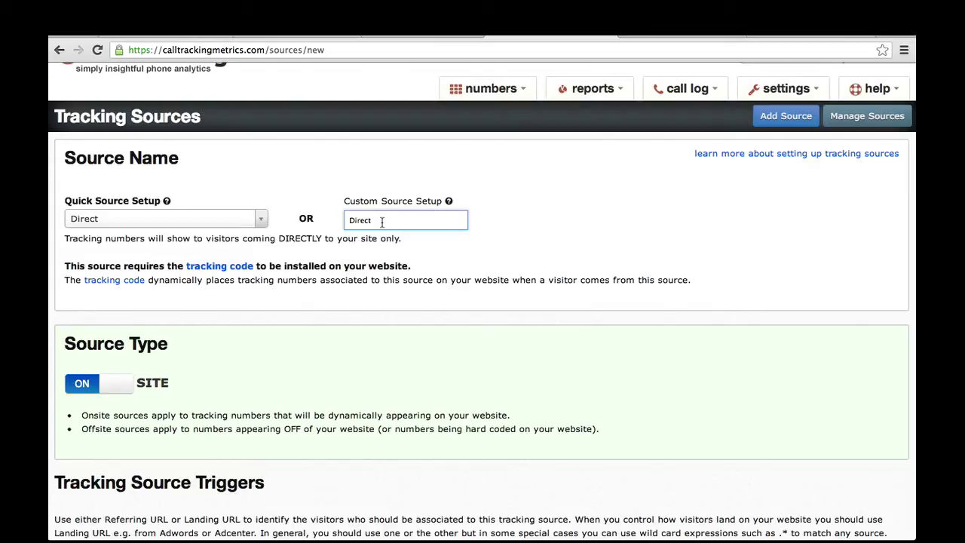
pyautogui.doubleClick(356, 219)
pyautogui.write('Craigslist')
# Enter craigslist as the source's Referring URL trigger
pyautogui.scroll(-2, 566, 314)
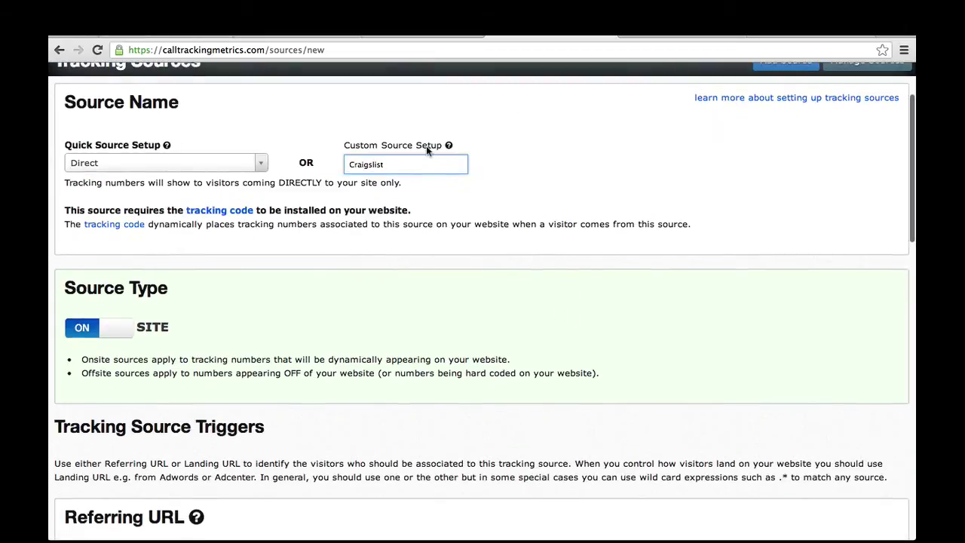
pyautogui.click(81, 327)
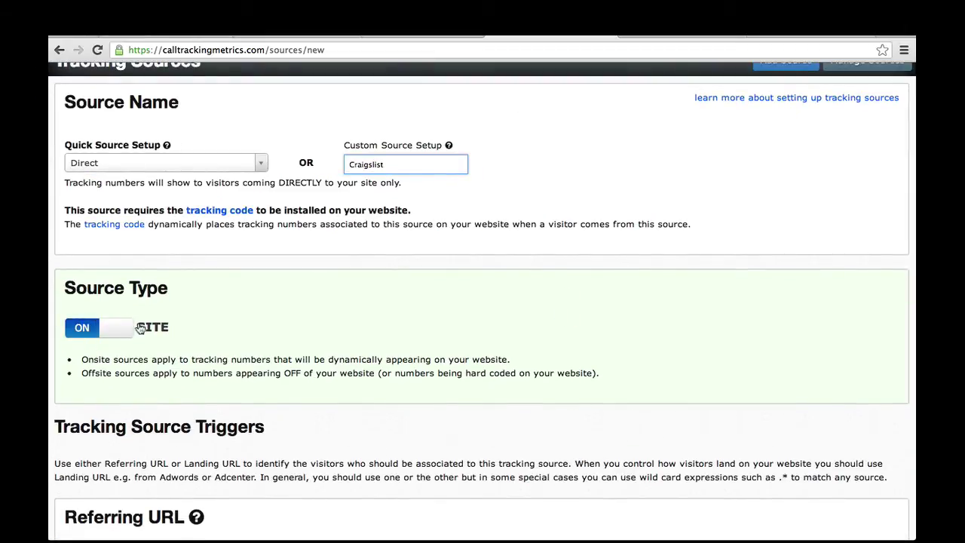
pyautogui.scroll(-5, 285, 335)
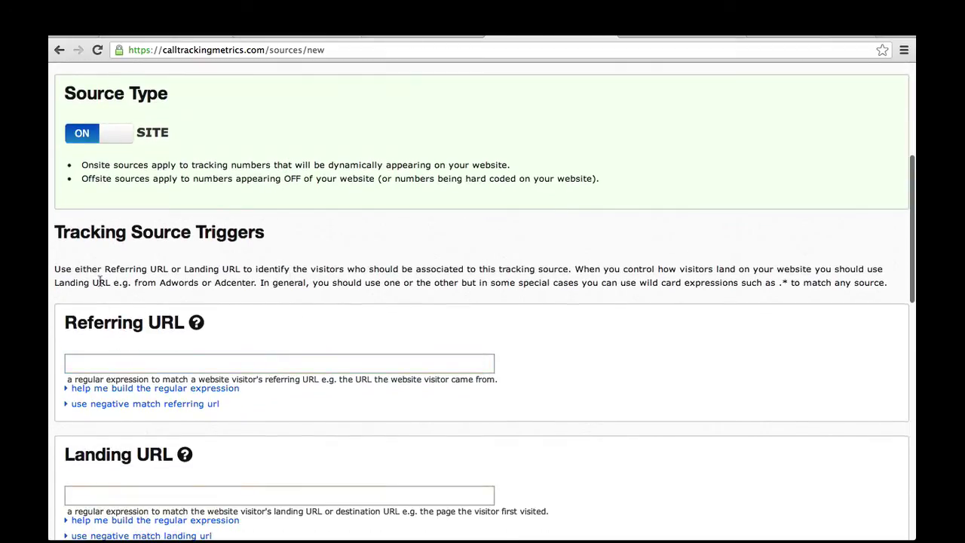
pyautogui.scroll(-2, 193, 336)
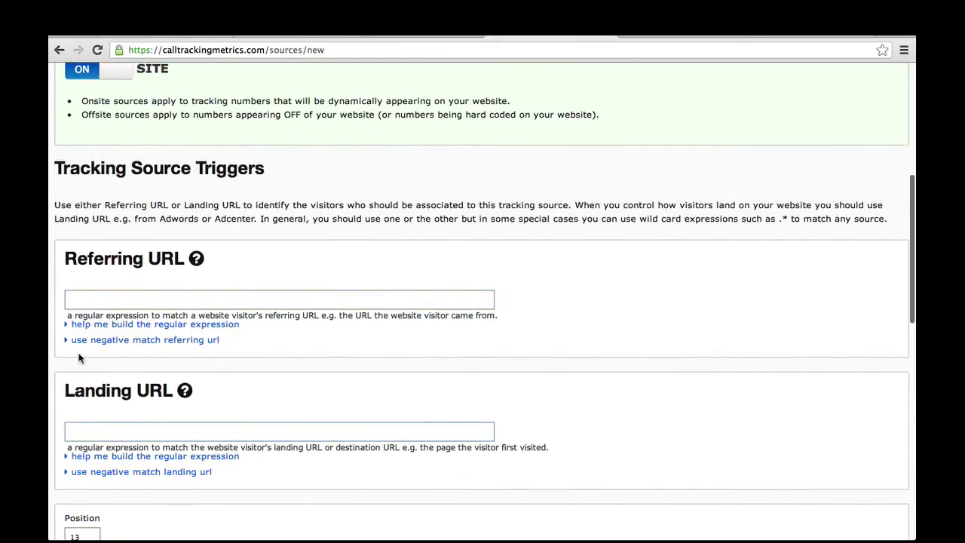
pyautogui.click(78, 300)
pyautogui.write('craigslist')
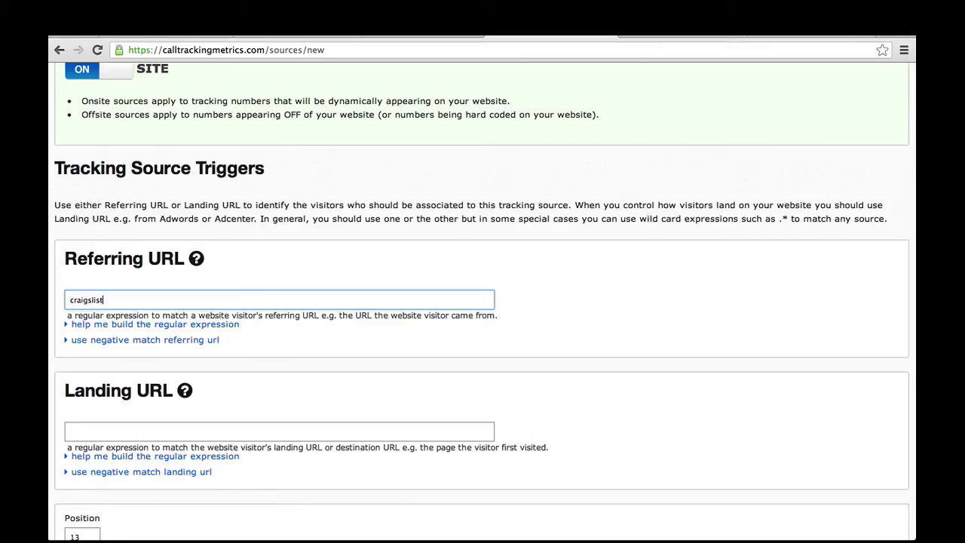
pyautogui.scroll(9, 264, 310)
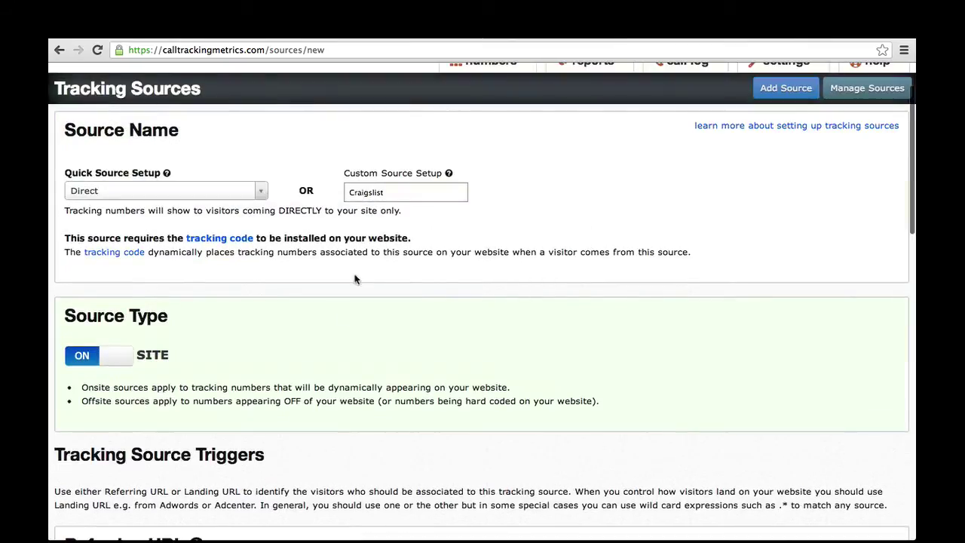
# Rename the source Postcard, switch SITE to OFF, and save the tracking source
pyautogui.doubleClick(406, 193)
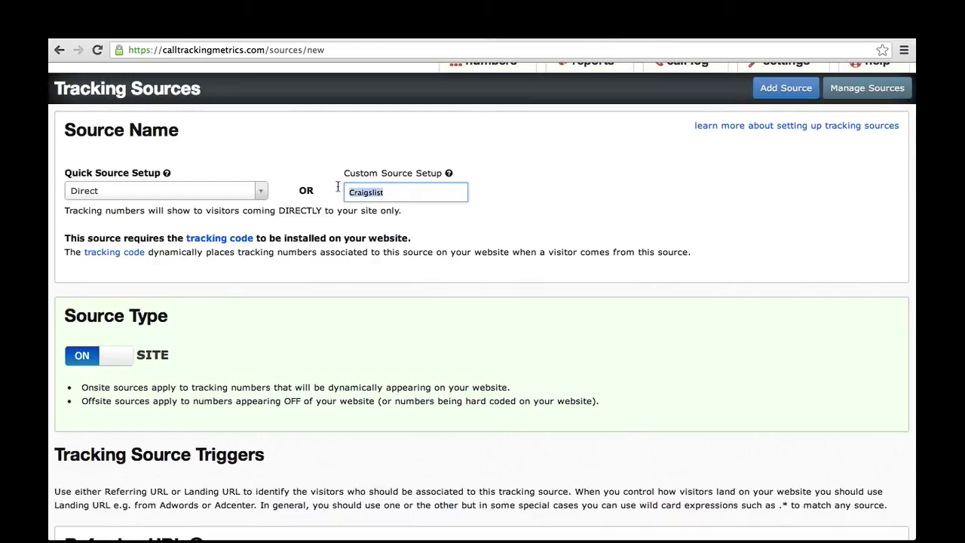
pyautogui.write('Postcard')
pyautogui.click(125, 354)
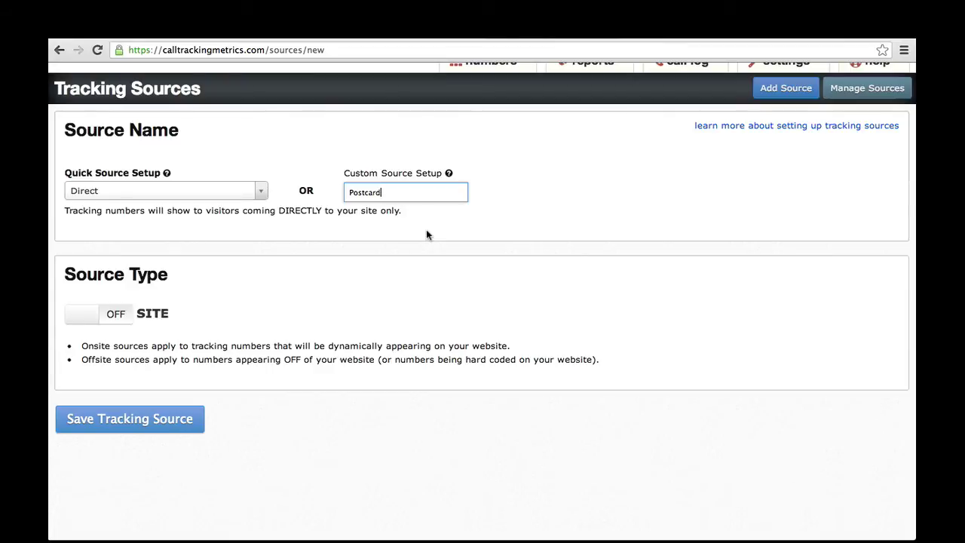
pyautogui.click(129, 424)
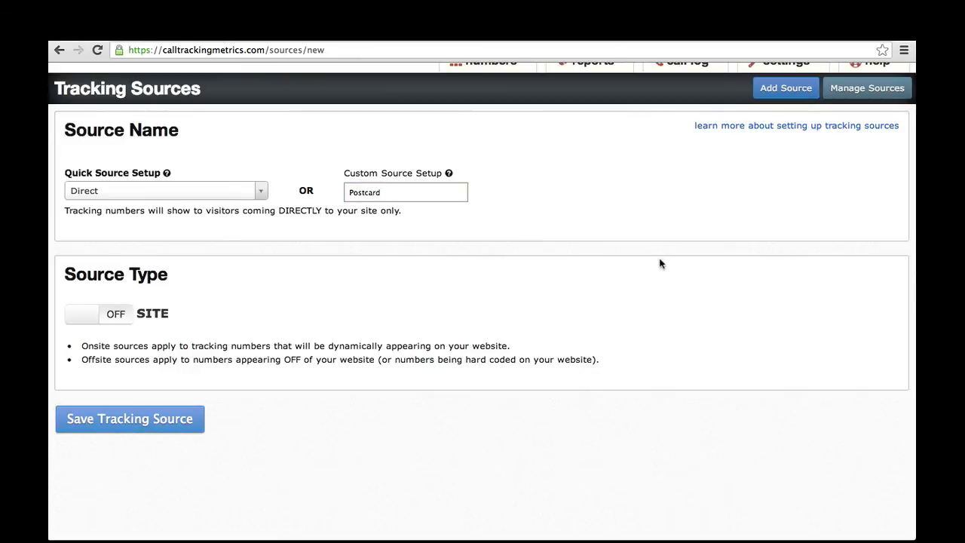
# Skim the tracking-sources help article, close it, and go to Receiving Numbers
pyautogui.click(731, 128)
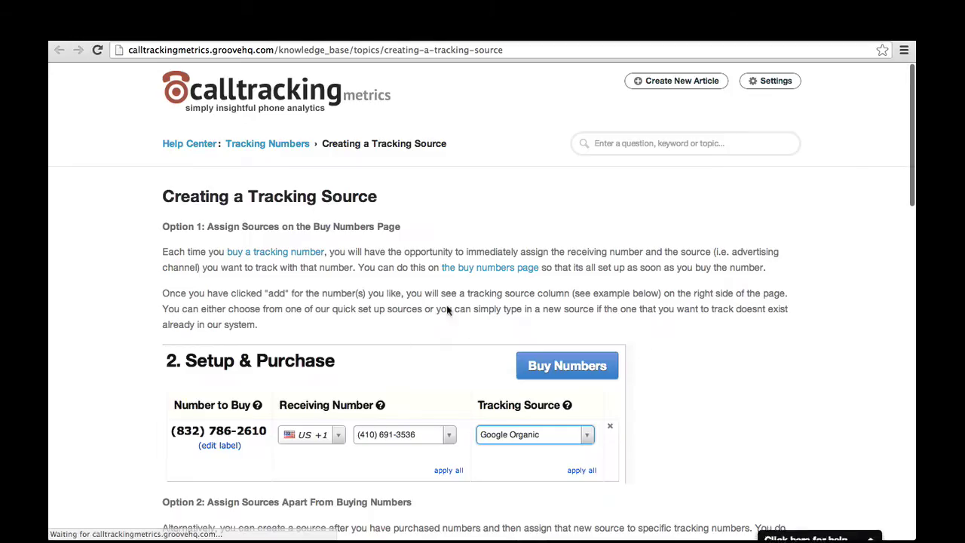
pyautogui.scroll(-1, 681, 390)
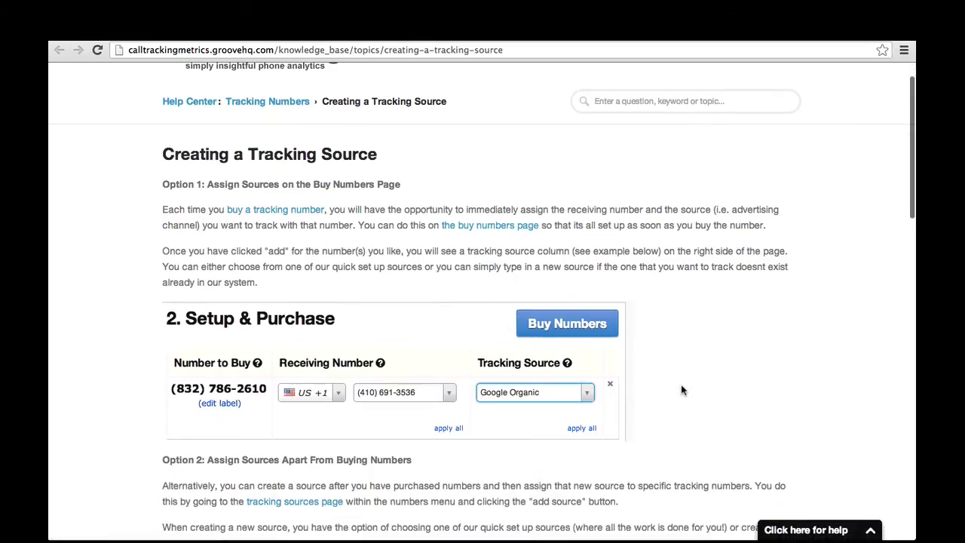
pyautogui.press('super+w')
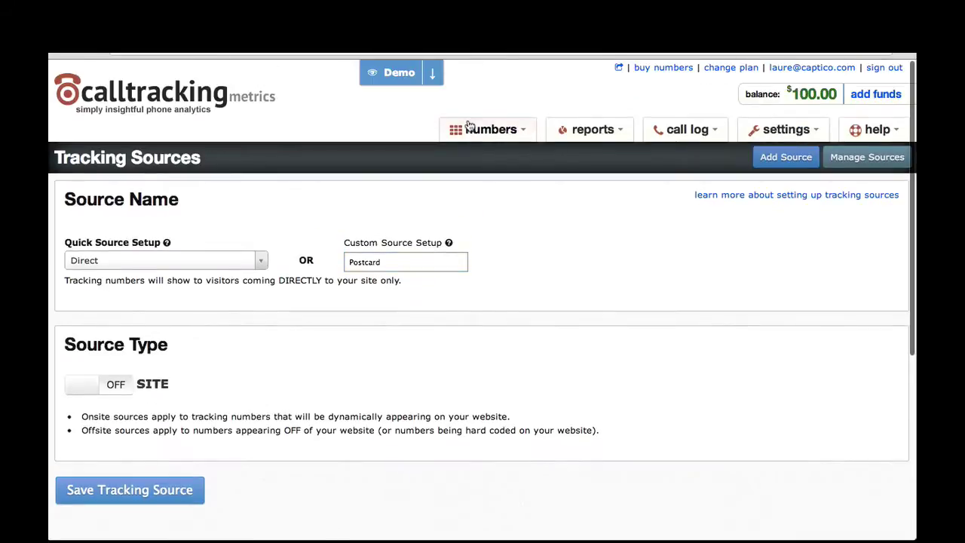
pyautogui.click(492, 131)
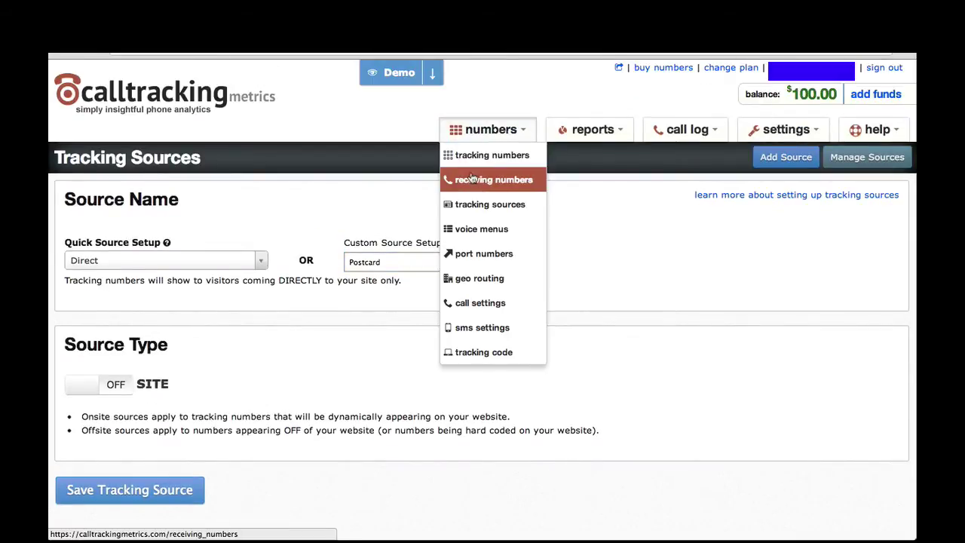
pyautogui.click(479, 181)
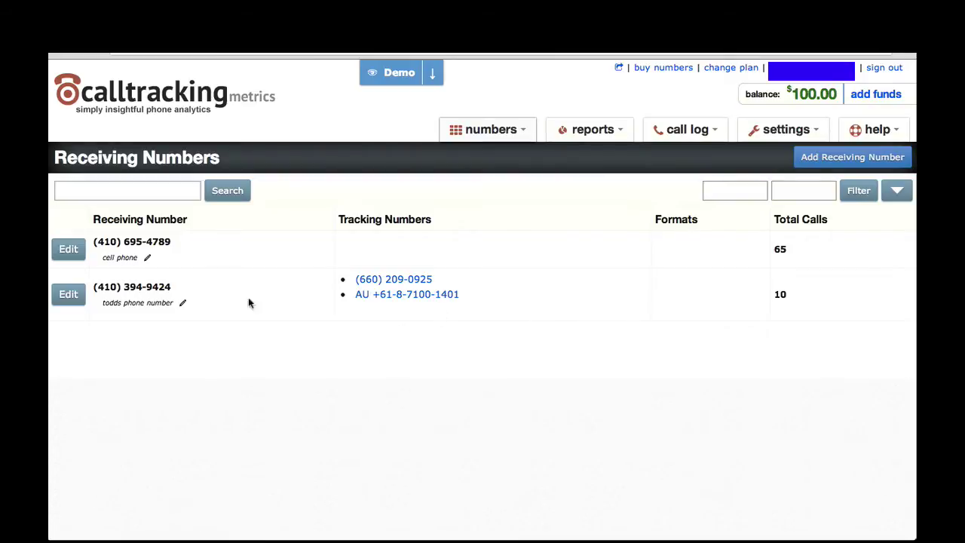
pyautogui.click(64, 294)
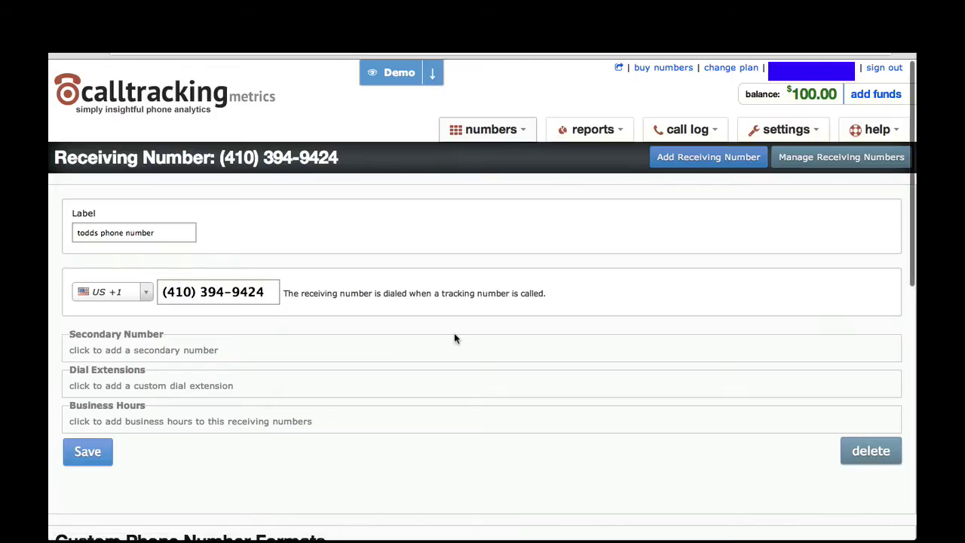
pyautogui.scroll(-2, 454, 332)
pyautogui.click(153, 295)
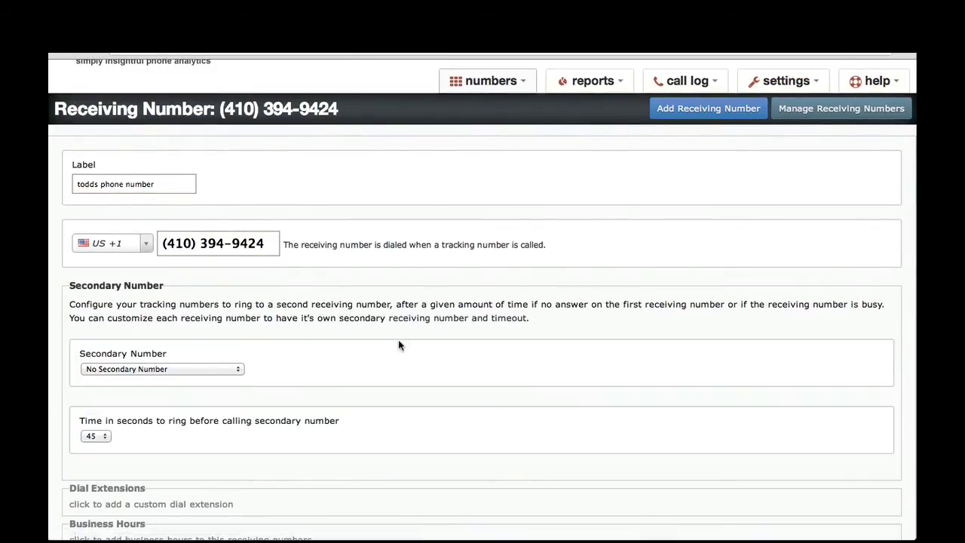
pyautogui.scroll(-2, 400, 346)
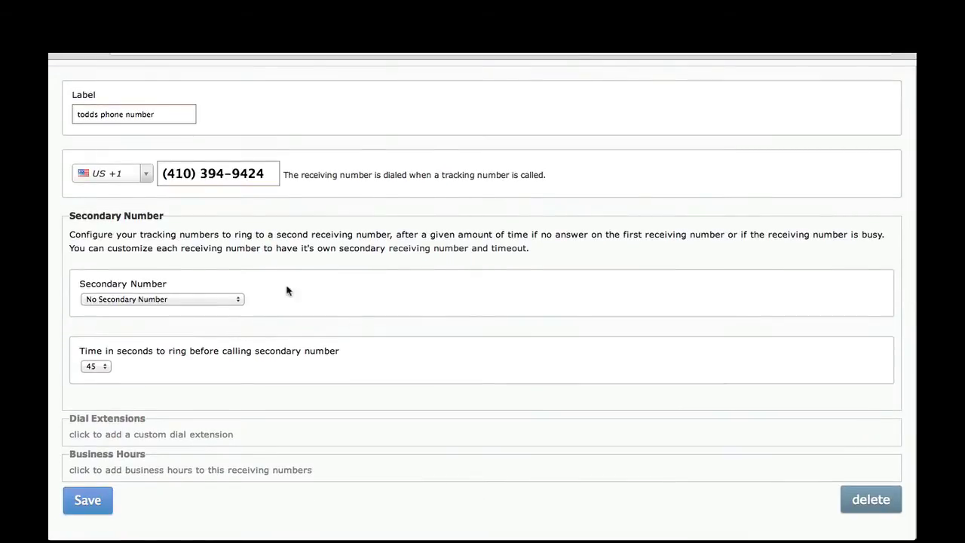
pyautogui.click(192, 300)
pyautogui.click(192, 300)
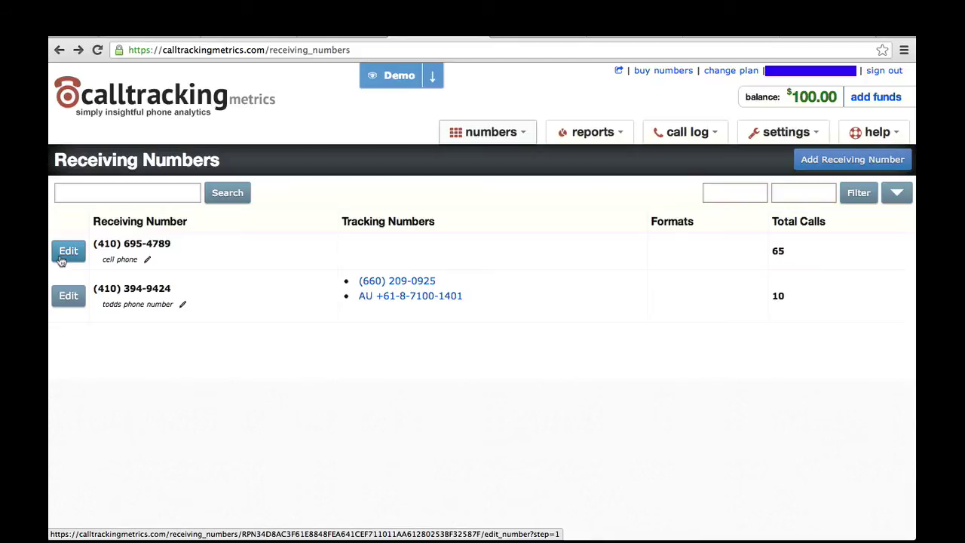
# Edit the cell phone receiving number and add a new custom phone number format
pyautogui.click(62, 261)
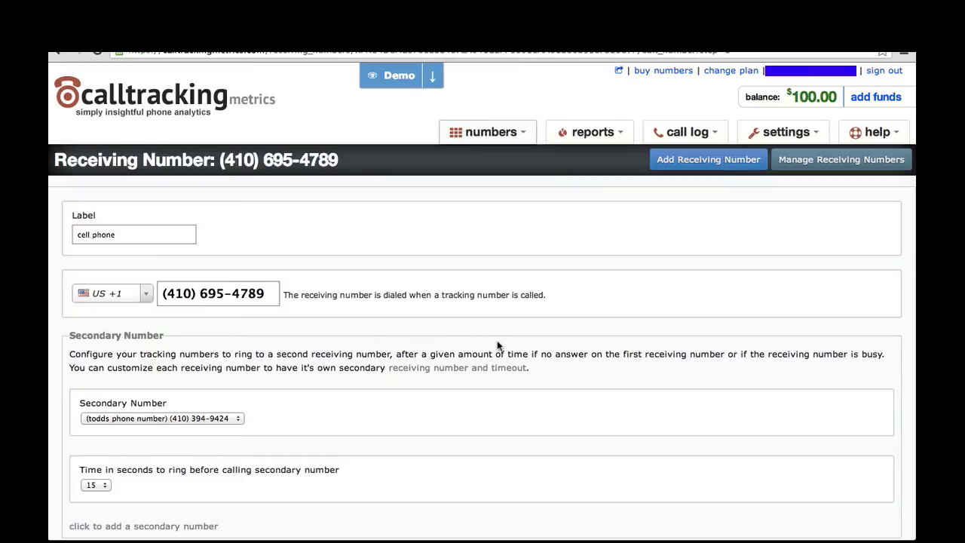
pyautogui.scroll(-6, 498, 343)
pyautogui.scroll(-3, 500, 345)
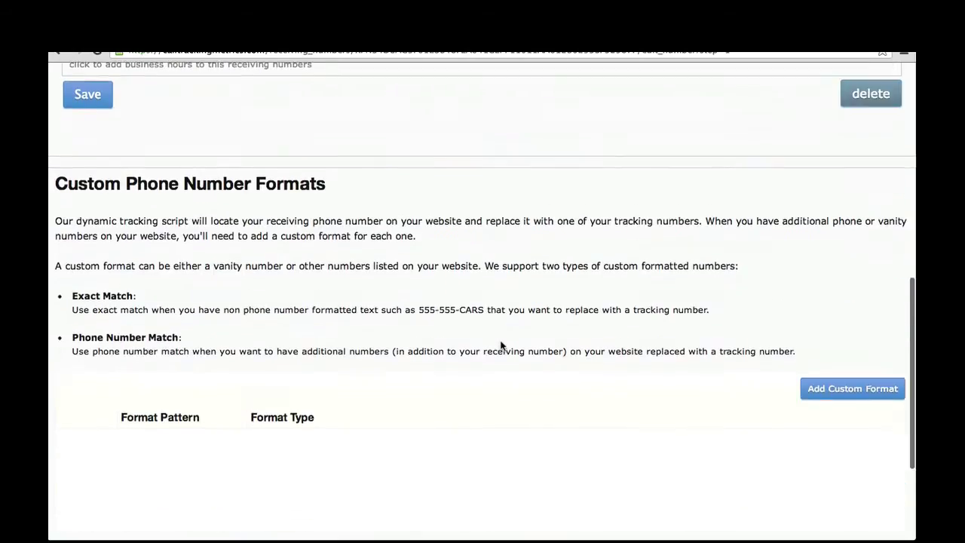
pyautogui.click(859, 268)
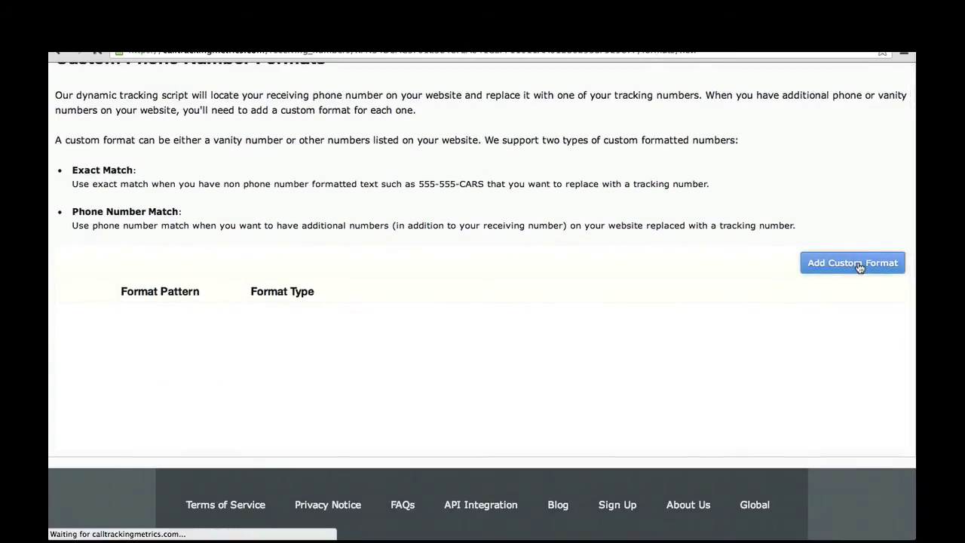
pyautogui.click(114, 236)
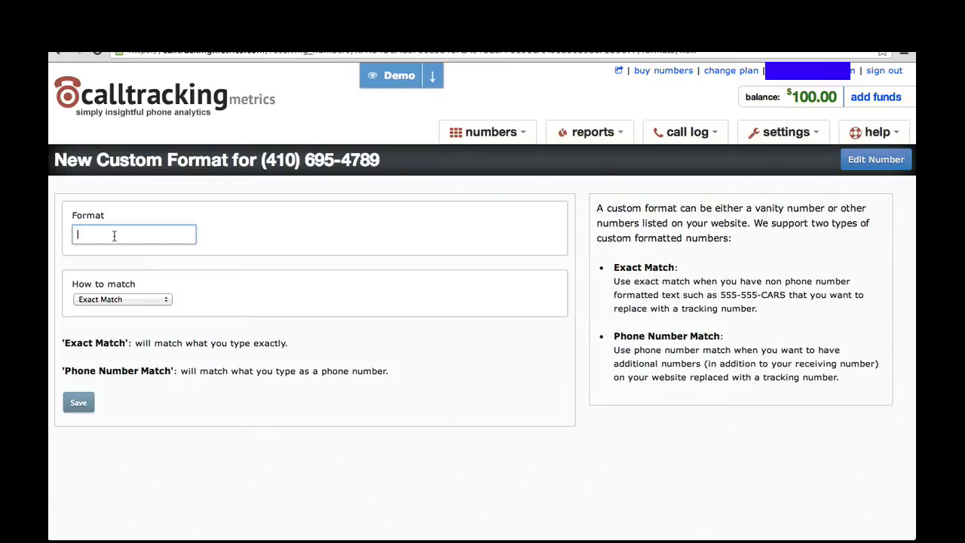
pyautogui.write('1234567890')
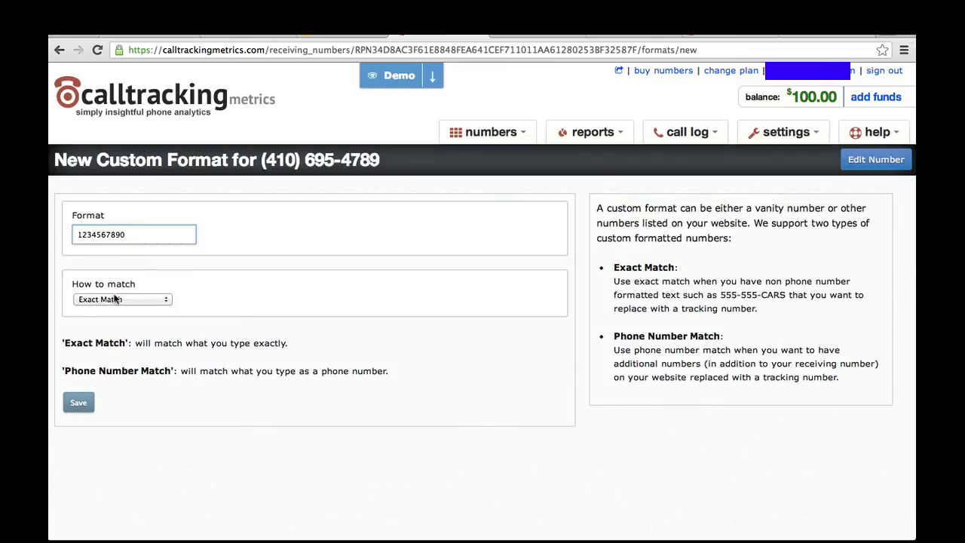
pyautogui.click(116, 300)
pyautogui.click(116, 312)
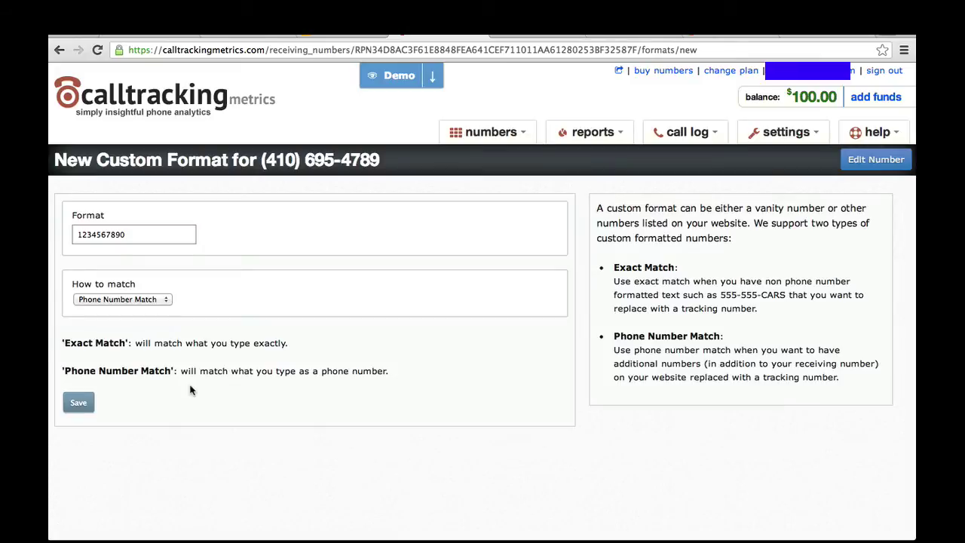
pyautogui.click(488, 132)
pyautogui.click(490, 158)
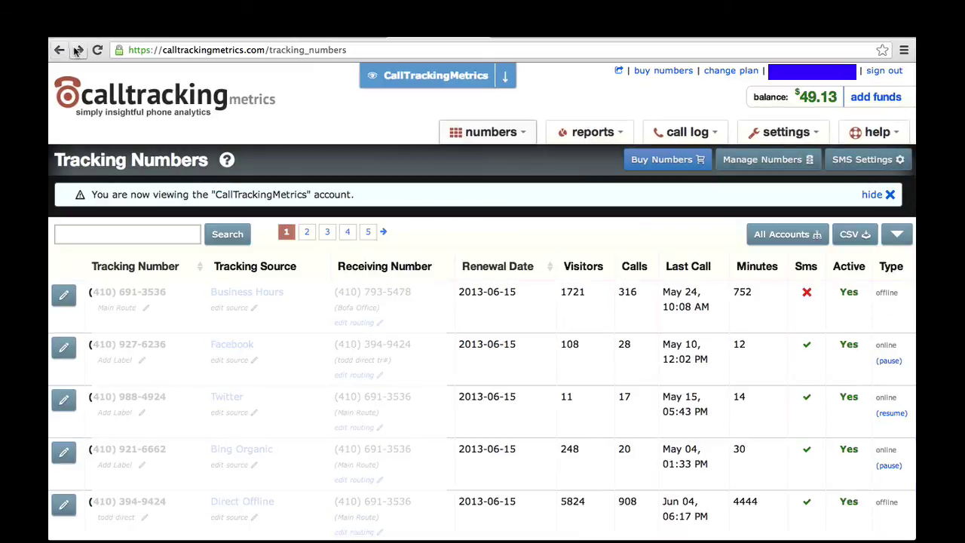
pyautogui.click(64, 400)
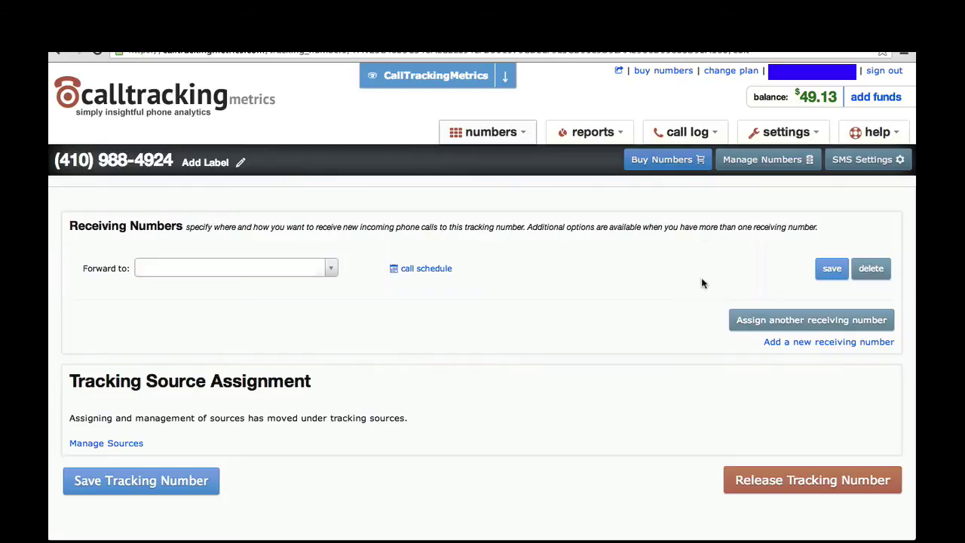
pyautogui.click(773, 320)
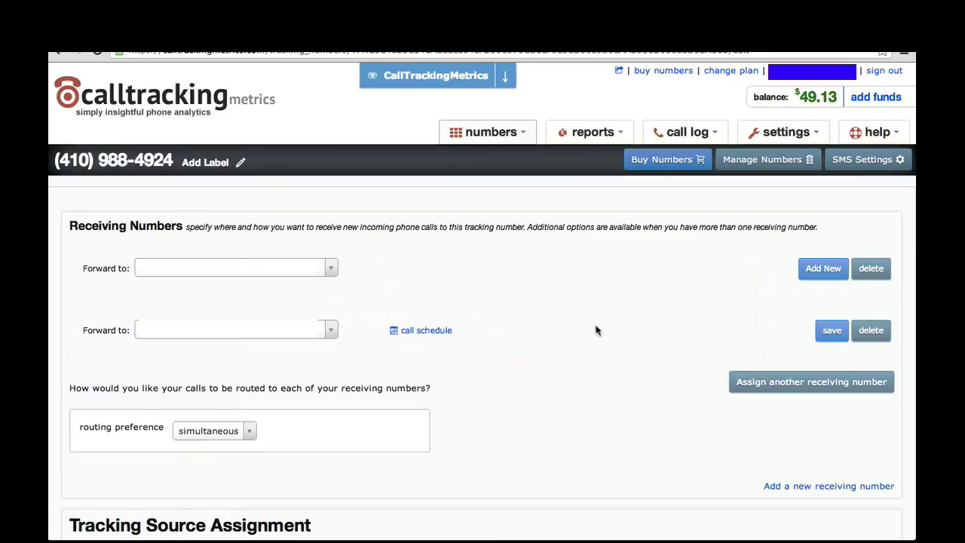
pyautogui.click(417, 332)
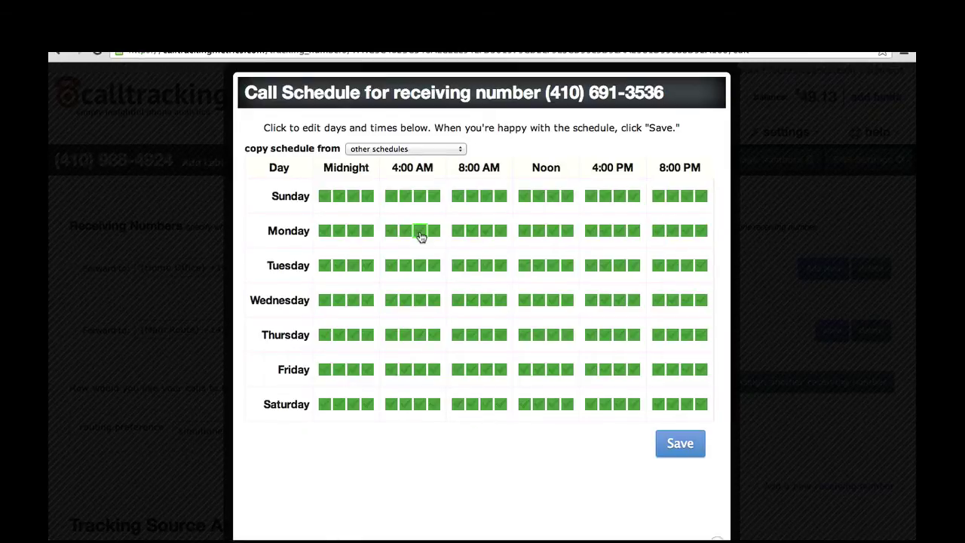
pyautogui.click(181, 294)
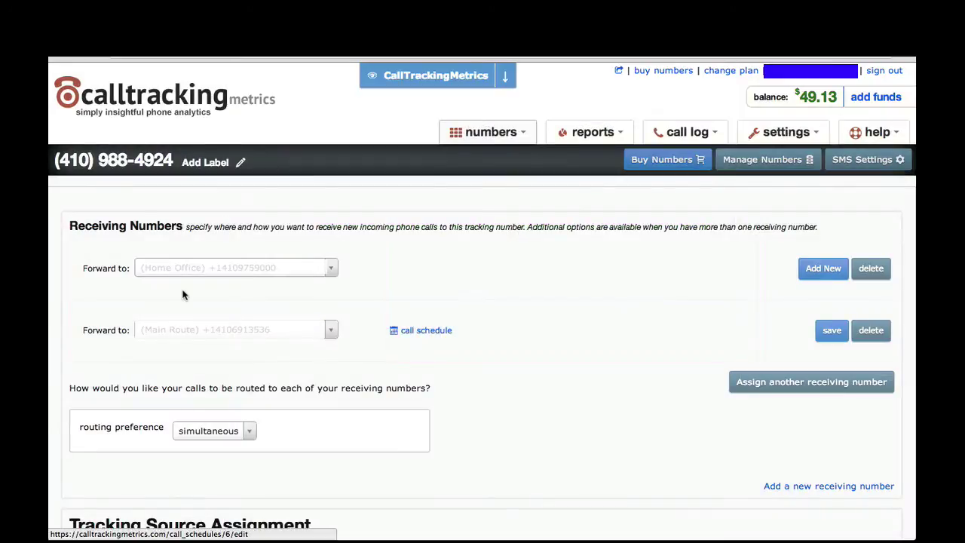
pyautogui.moveTo(245, 426)
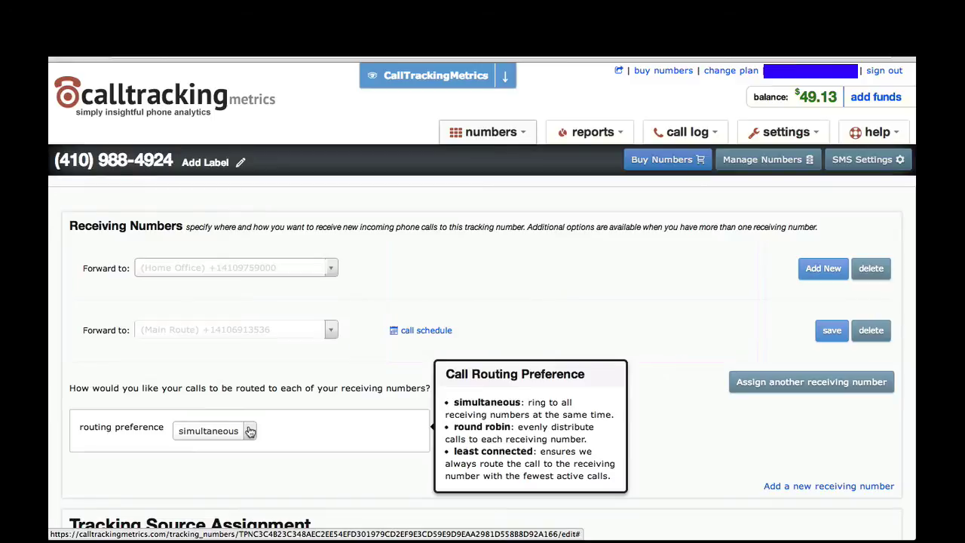
pyautogui.click(250, 431)
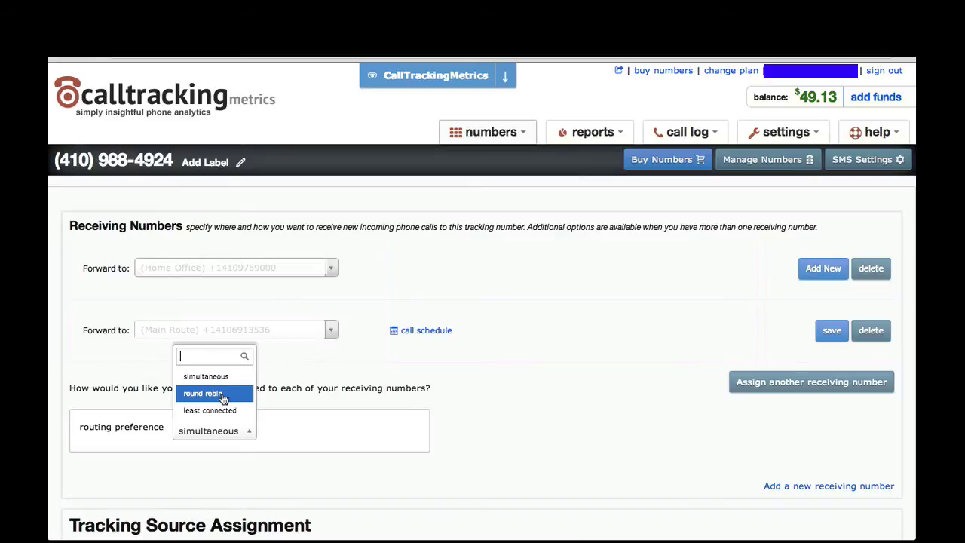
# Keep simultaneous routing, then start a new voice menu with two keypress options
pyautogui.click(513, 132)
pyautogui.click(504, 232)
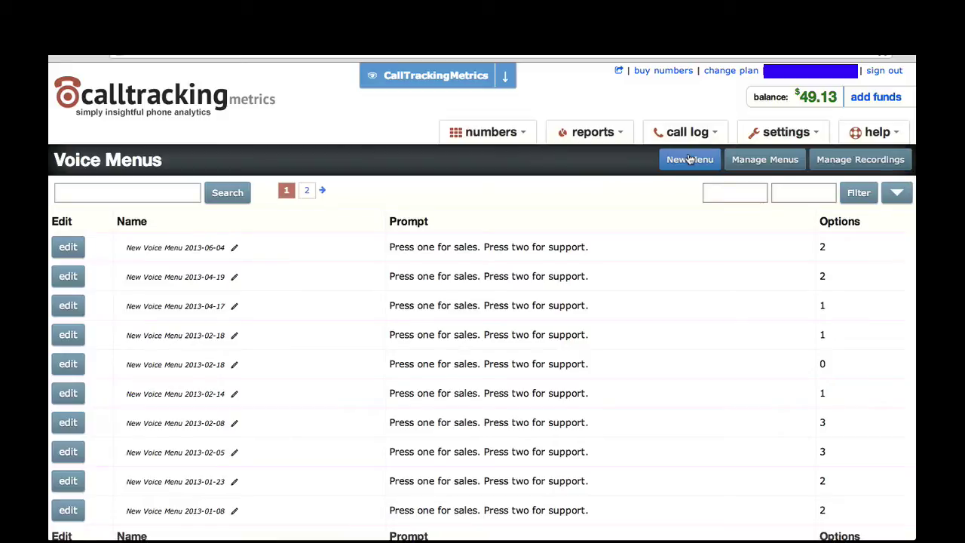
pyautogui.click(684, 164)
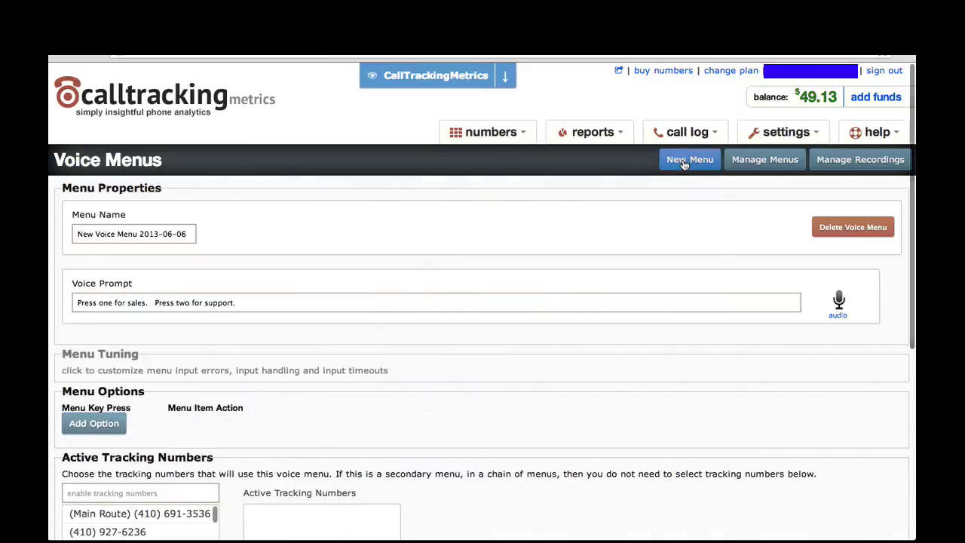
pyautogui.scroll(-2, 576, 367)
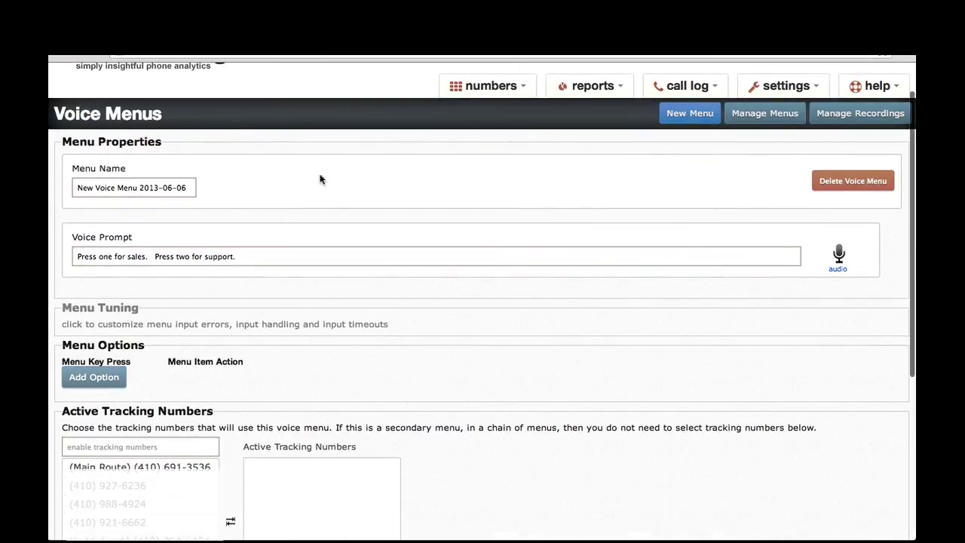
pyautogui.click(88, 375)
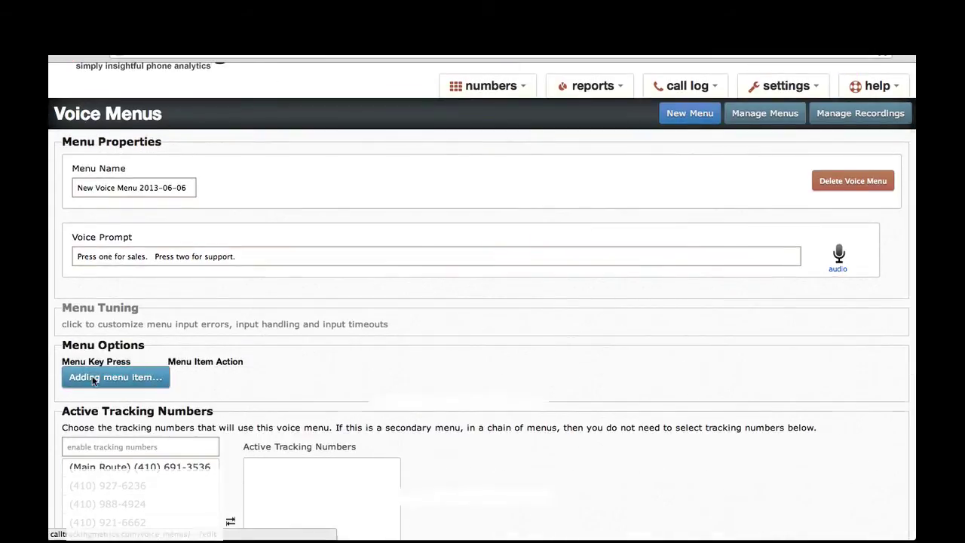
pyautogui.click(104, 468)
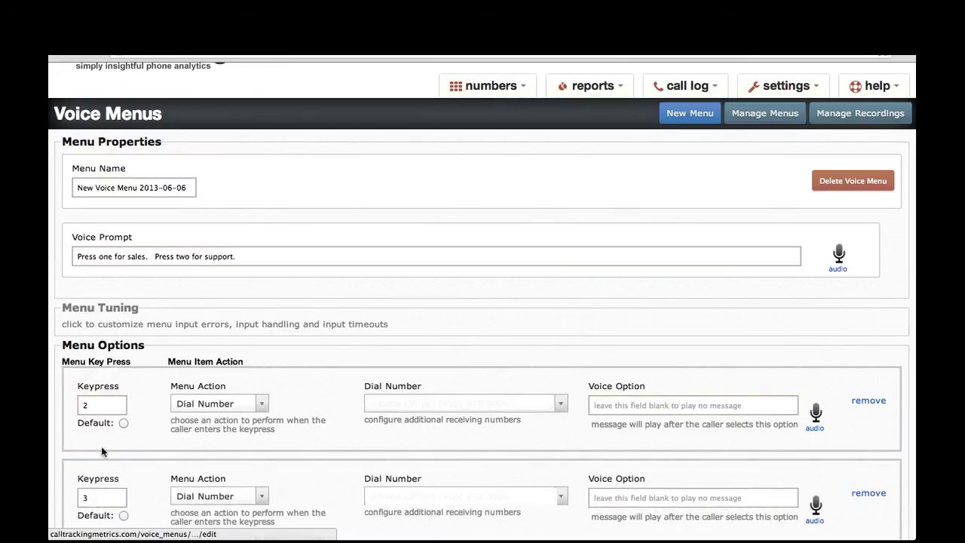
# Edit the voice prompt and set the first option's keypress to 2
pyautogui.scroll(-2, 218, 362)
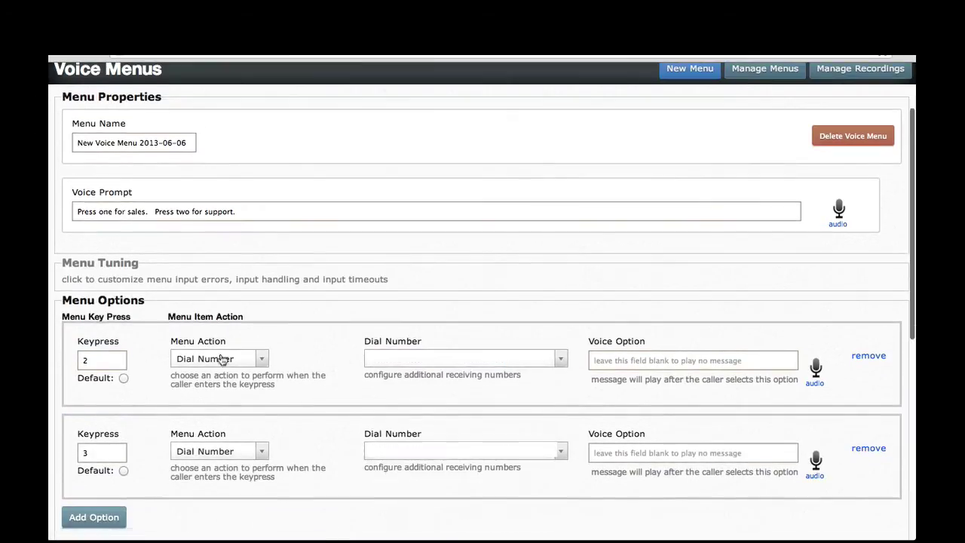
pyautogui.click(415, 207)
pyautogui.click(99, 361)
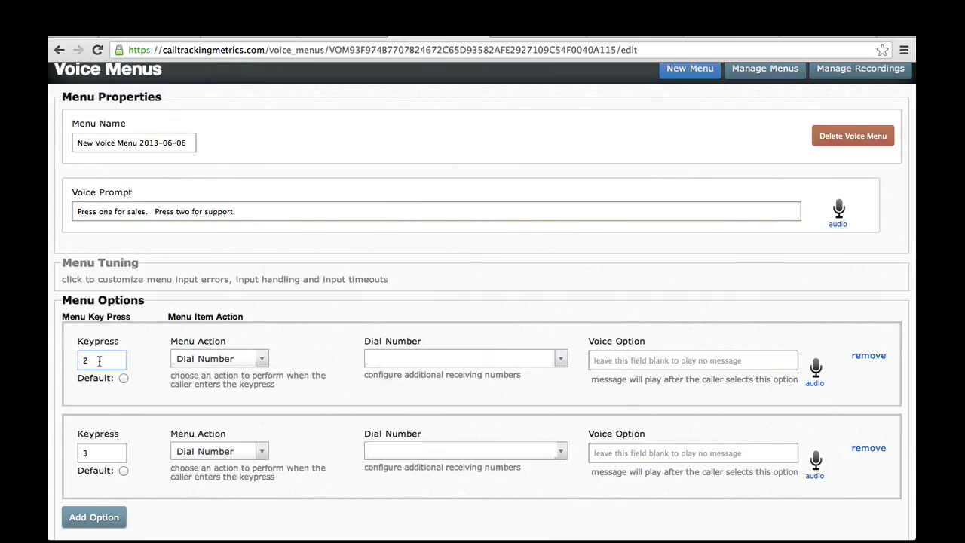
pyautogui.doubleClick(99, 360)
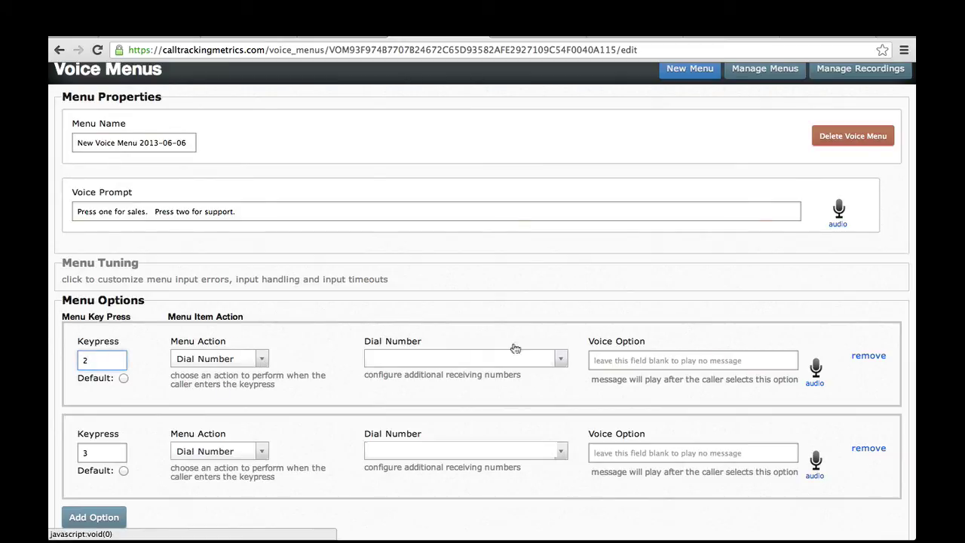
pyautogui.click(603, 360)
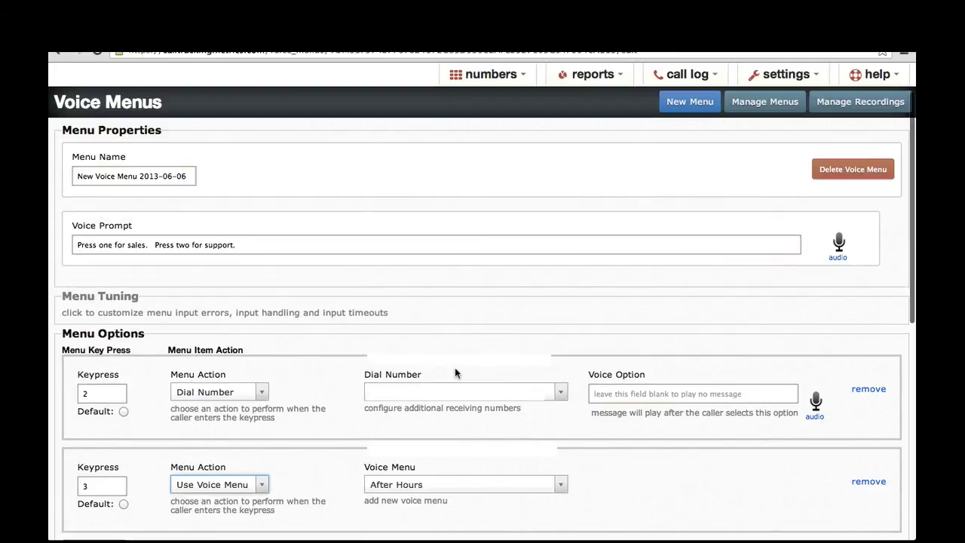
pyautogui.scroll(3, 455, 367)
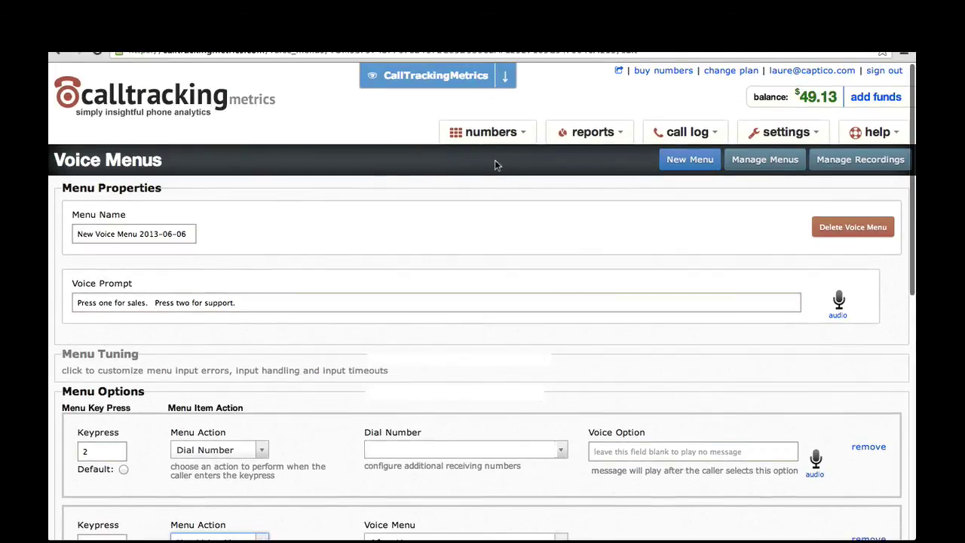
# Open the geo routing page and scroll through its setup
pyautogui.moveTo(498, 135)
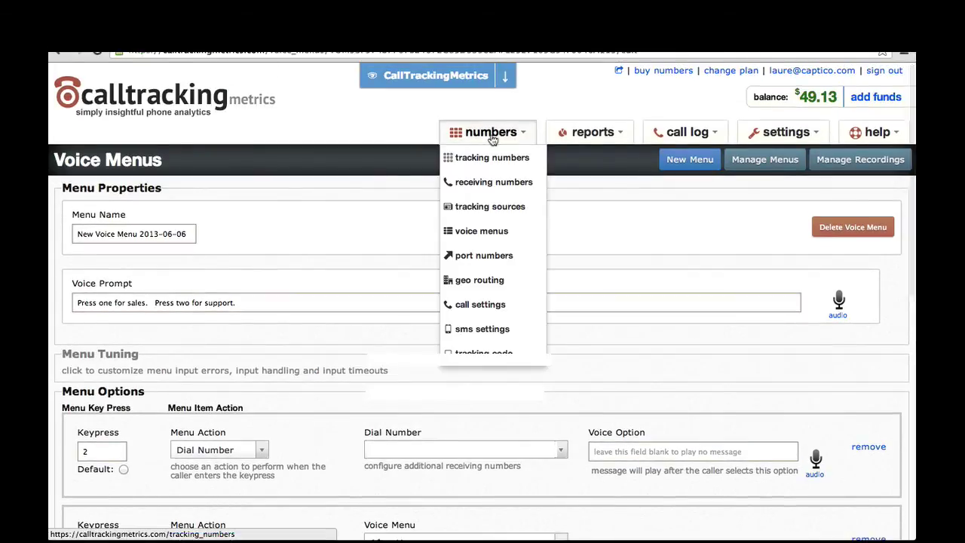
pyautogui.click(512, 279)
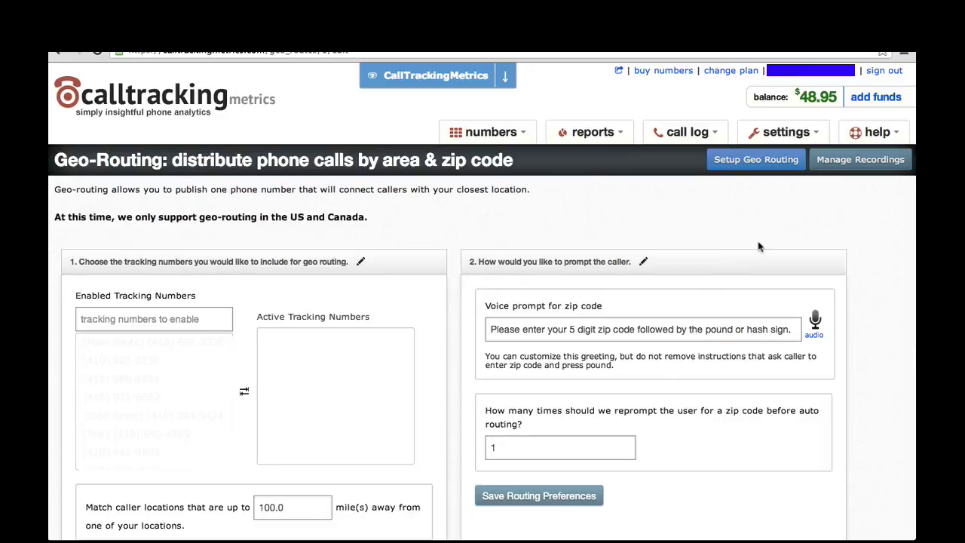
pyautogui.scroll(-1, 758, 247)
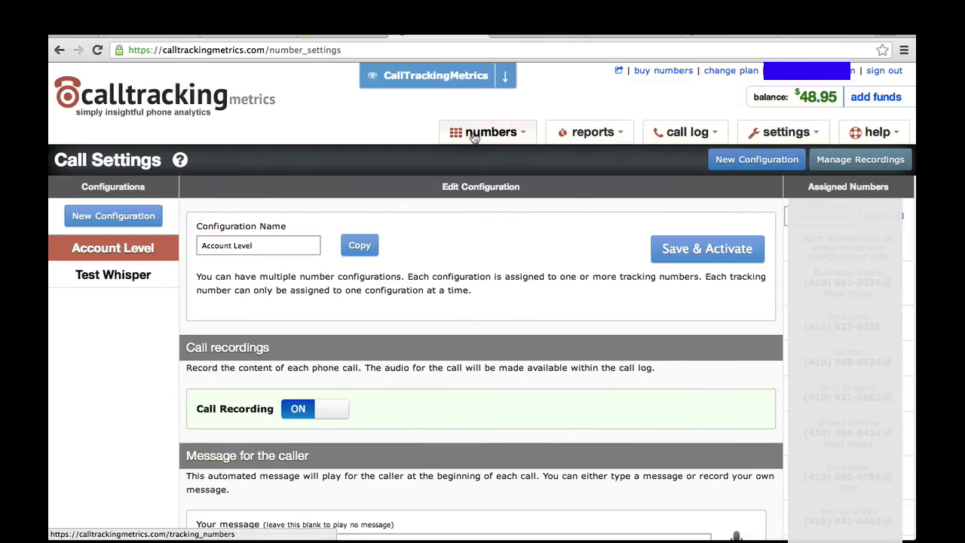
pyautogui.moveTo(487, 133)
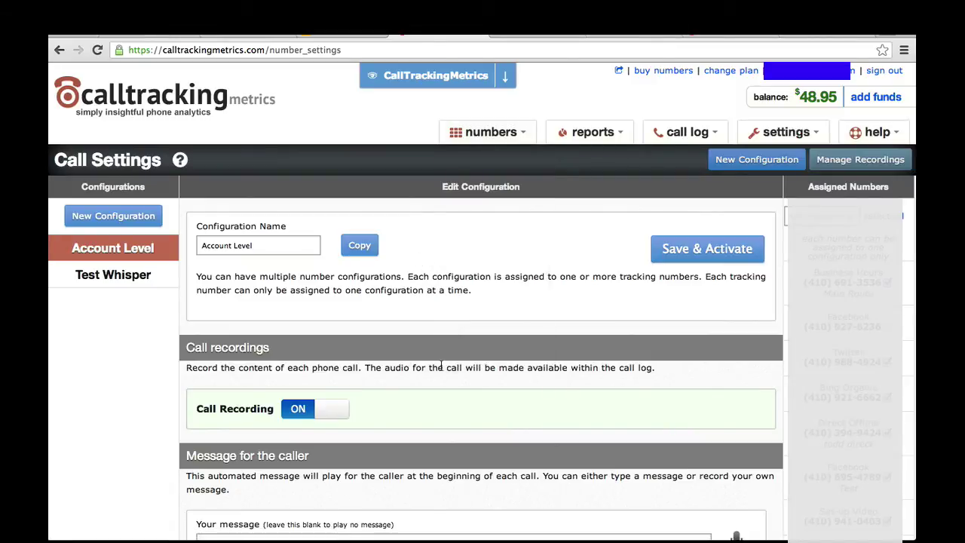
pyautogui.moveTo(143, 249)
pyautogui.scroll(-5, 576, 358)
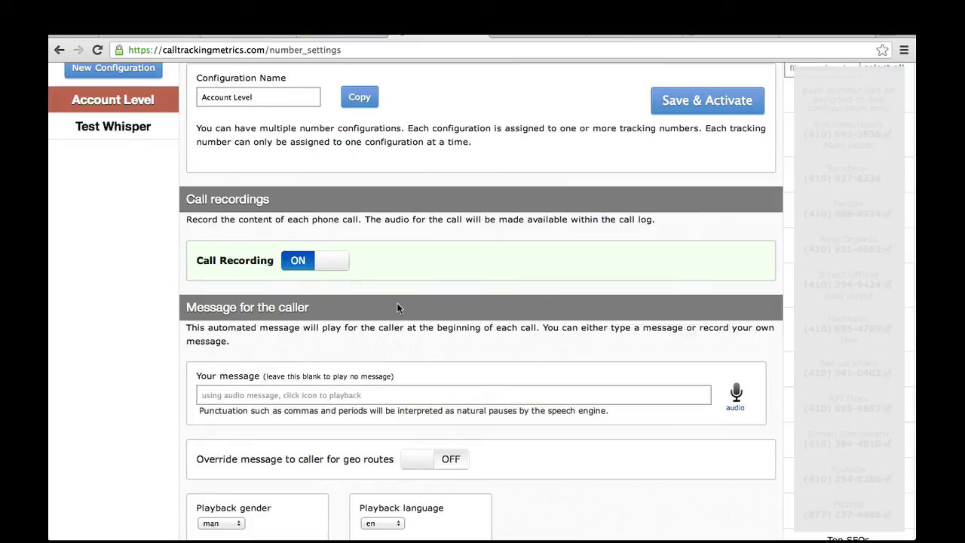
pyautogui.scroll(-4, 397, 303)
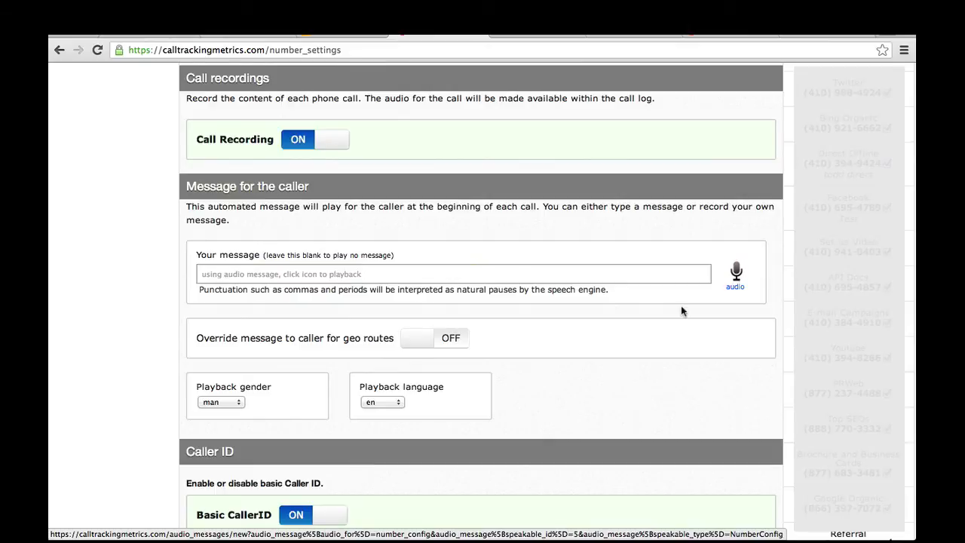
pyautogui.scroll(-4, 675, 300)
pyautogui.scroll(-6, 675, 302)
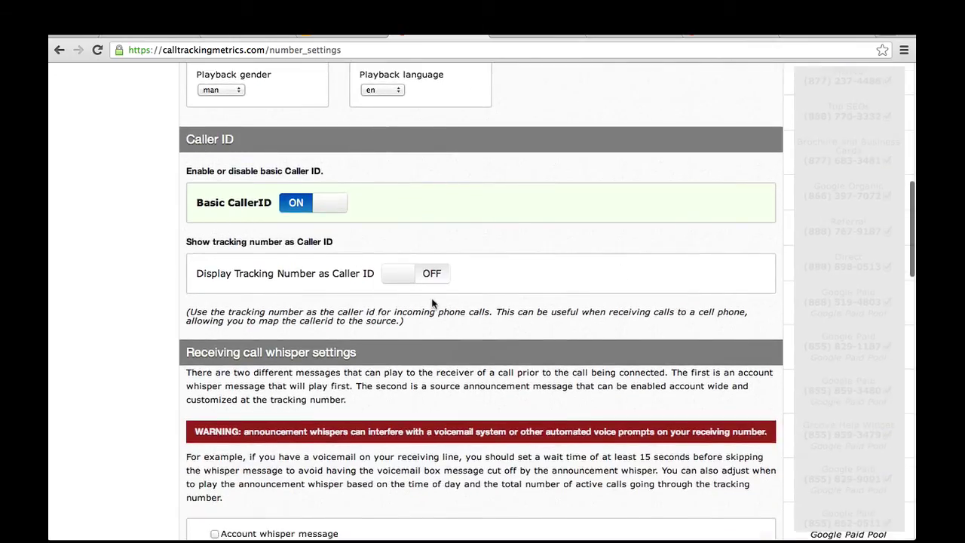
pyautogui.scroll(-4, 432, 298)
pyautogui.scroll(-3, 433, 303)
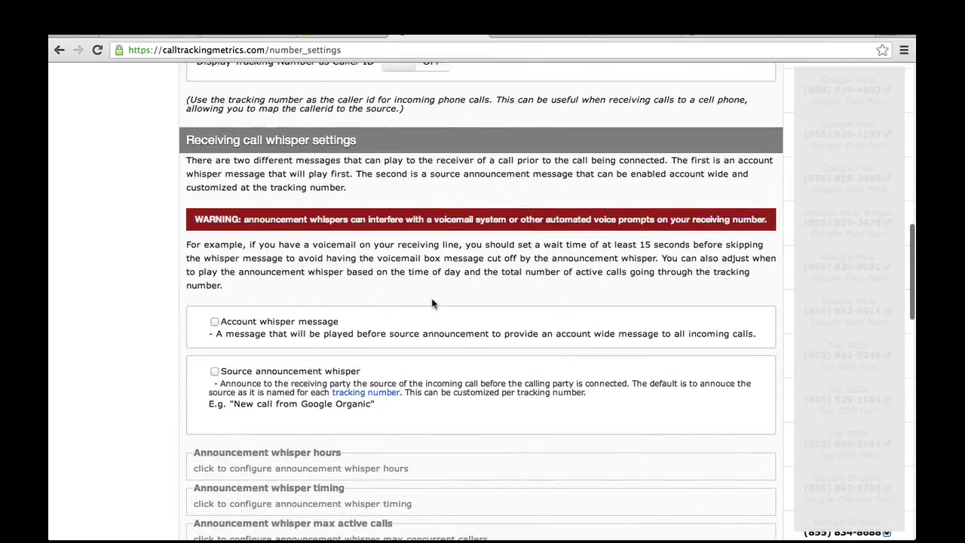
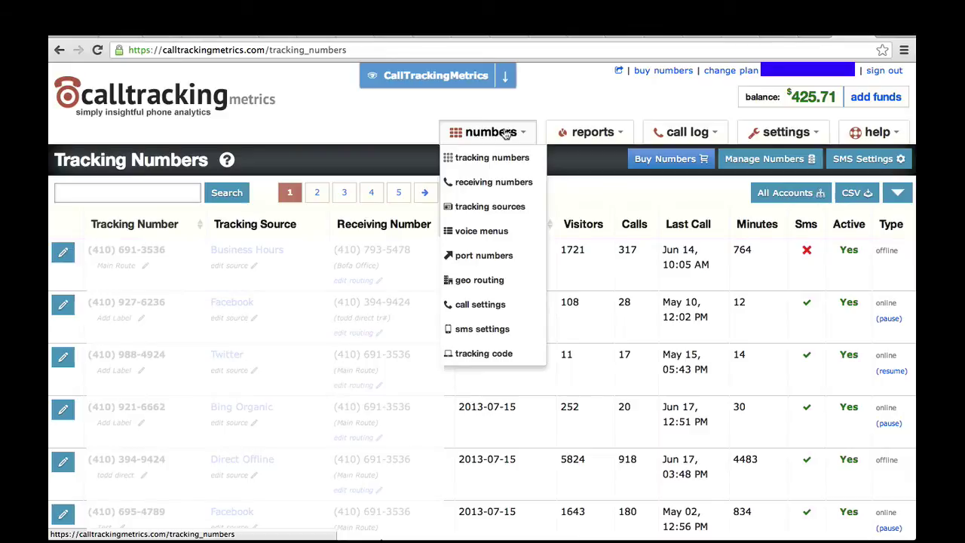
# Open the Tracking code page and select the <script src="//25.tctm.co/t.js"></script> snippet
pyautogui.click(511, 354)
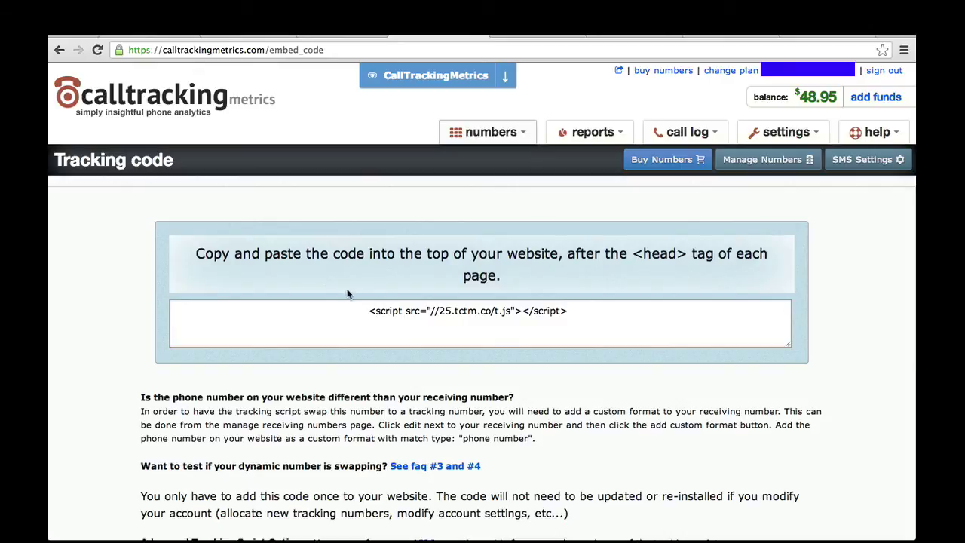
pyautogui.moveTo(368, 311); pyautogui.dragTo(556, 322)
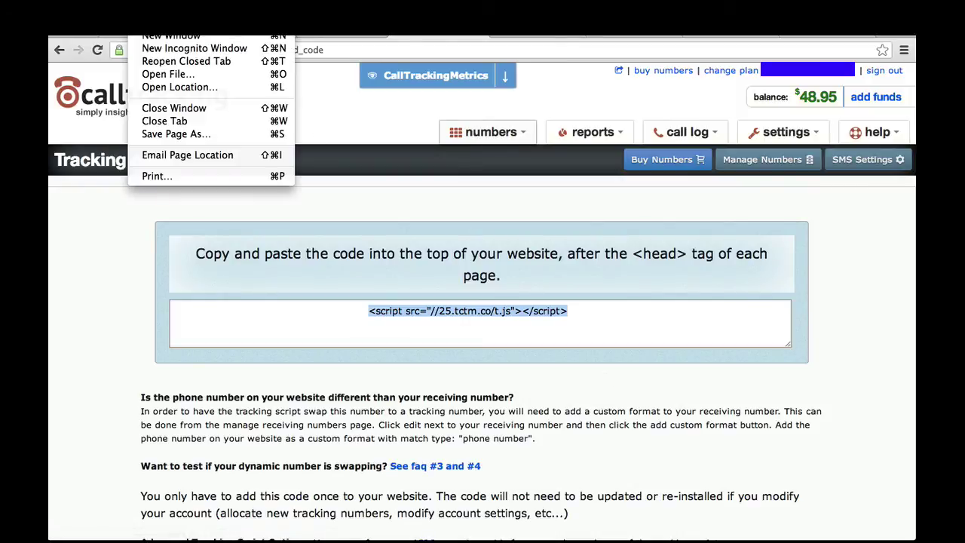
pyautogui.click(163, 49)
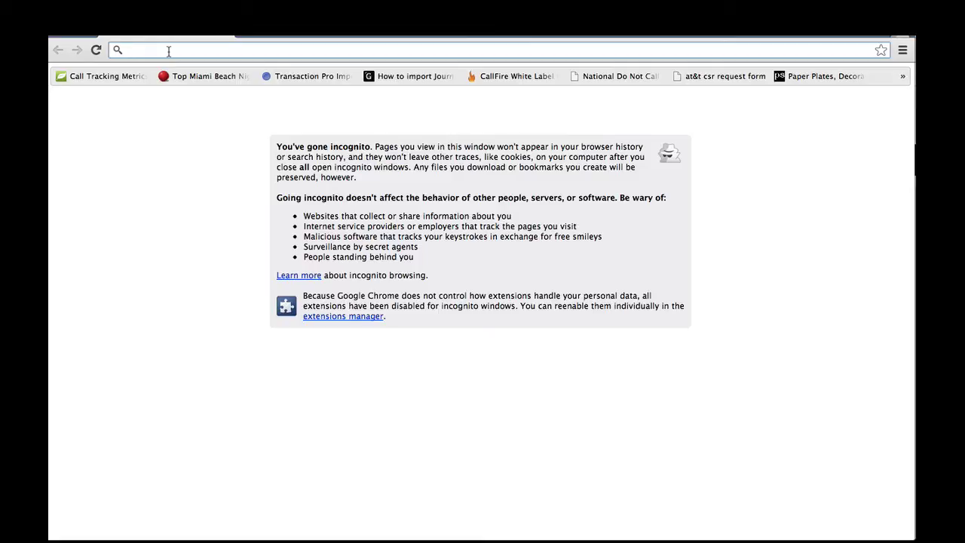
pyautogui.write('www.you')
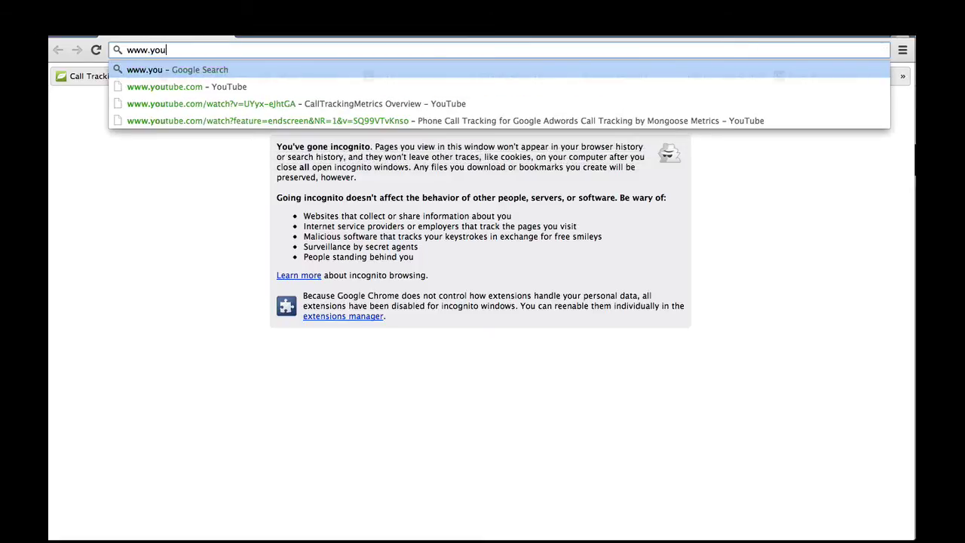
pyautogui.write('rwebsite')
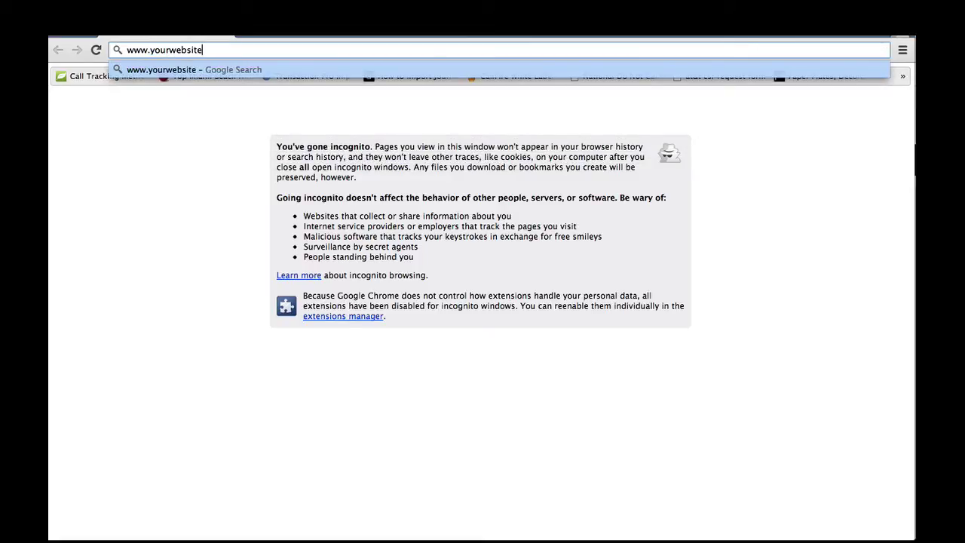
pyautogui.write('?gclid=test')
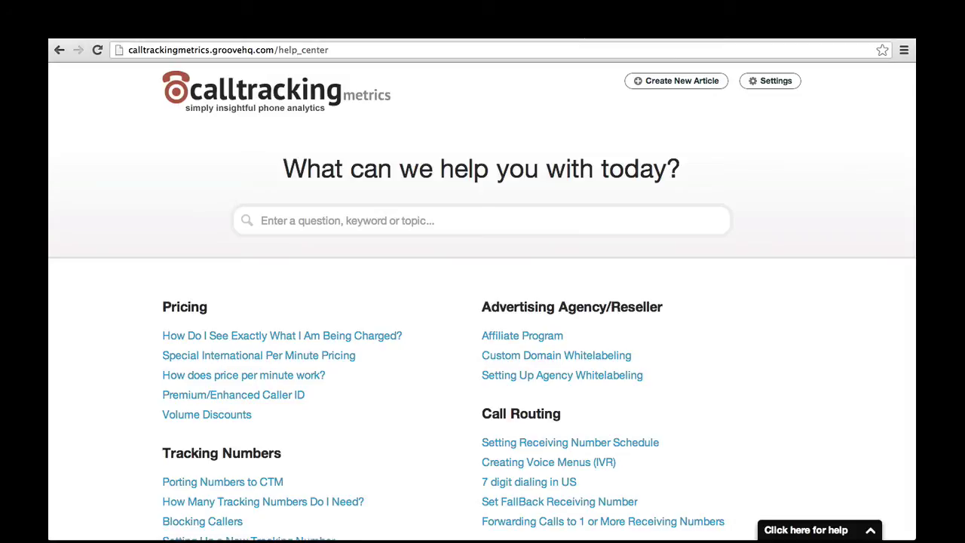
# Find and read the Testing Number Swapping article under Dynamic Number Insertion
pyautogui.scroll(-5, 619, 224)
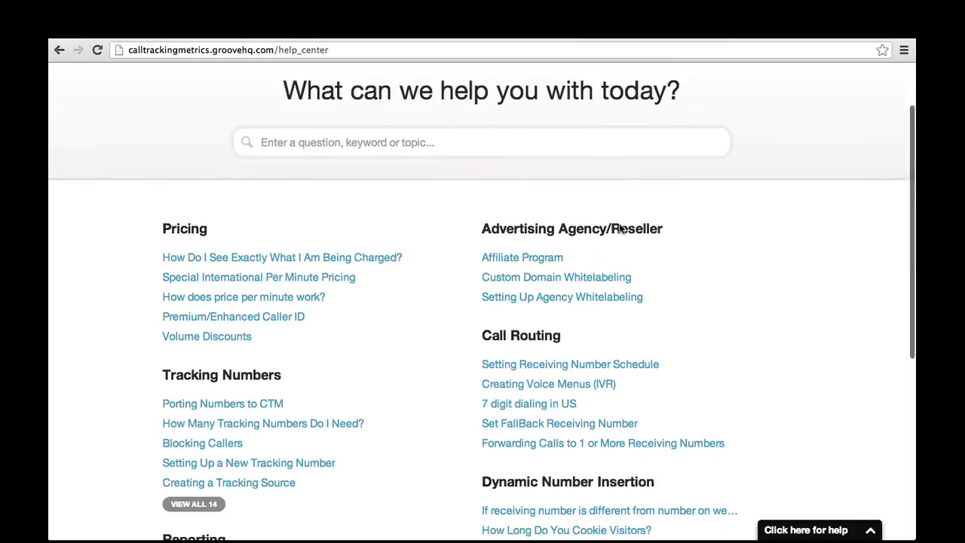
pyautogui.scroll(-2, 619, 224)
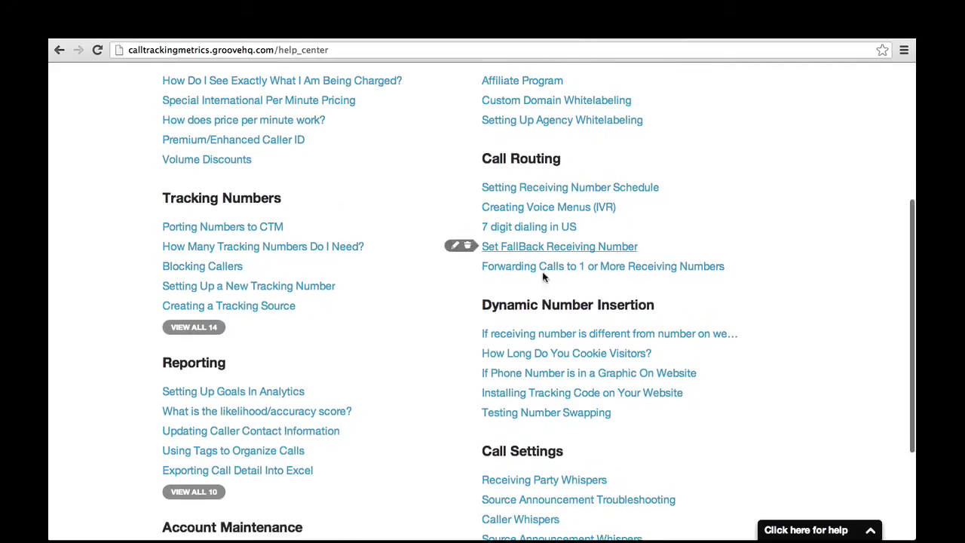
pyautogui.click(546, 416)
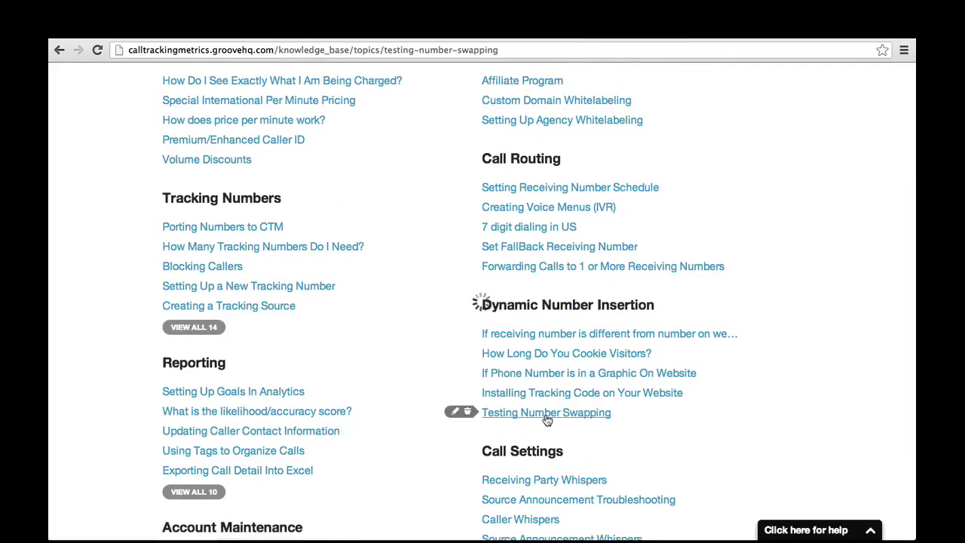
pyautogui.scroll(-4, 454, 420)
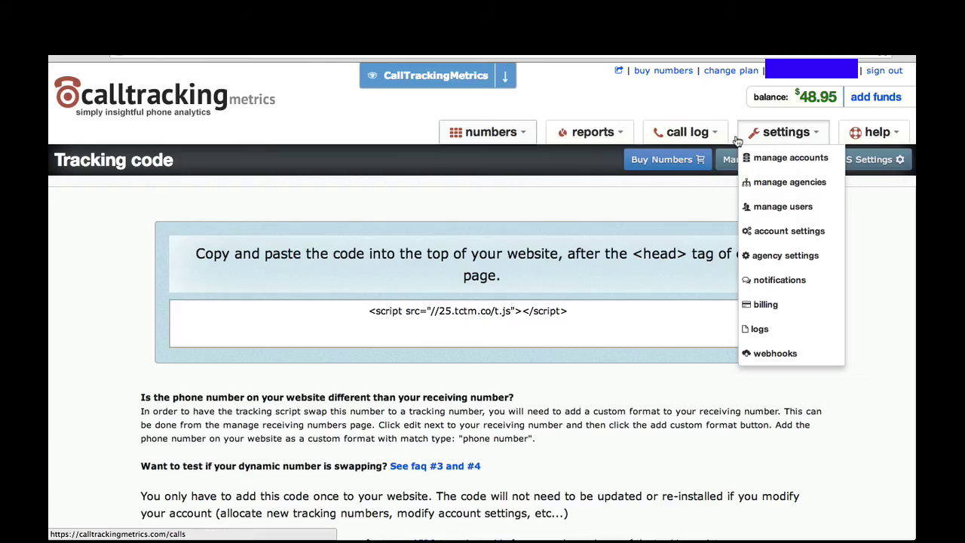
# Go to account settings and choose the Google Analytics metrics integration
pyautogui.click(581, 237)
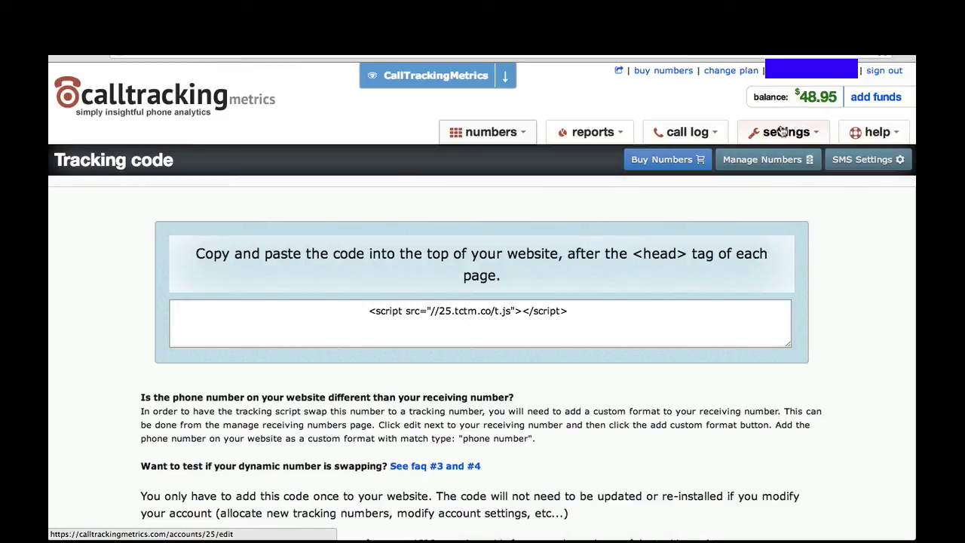
pyautogui.click(782, 132)
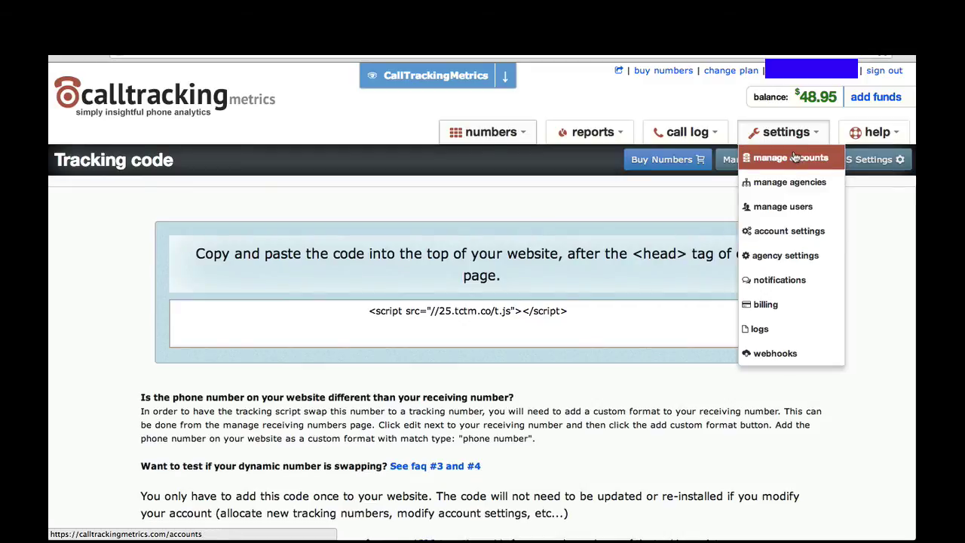
pyautogui.click(798, 240)
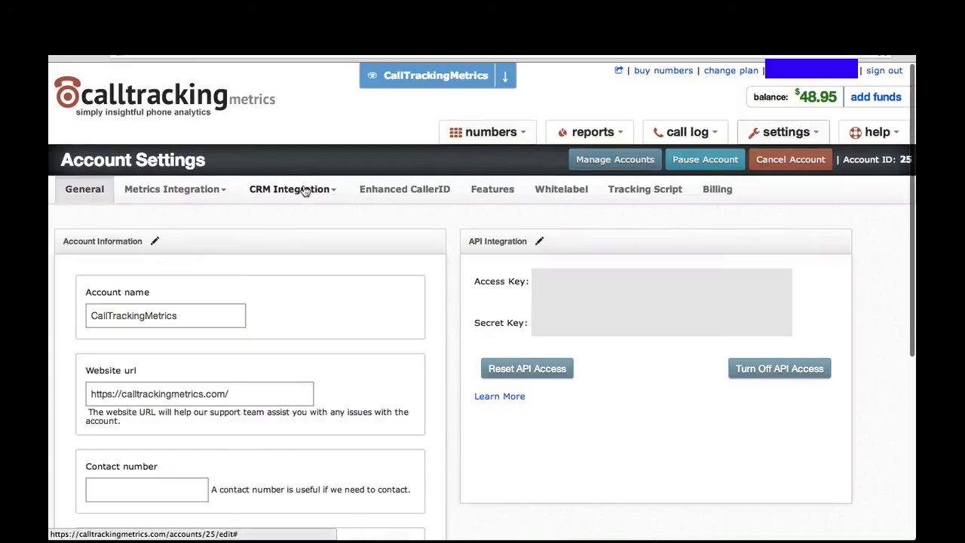
pyautogui.click(209, 187)
pyautogui.click(195, 221)
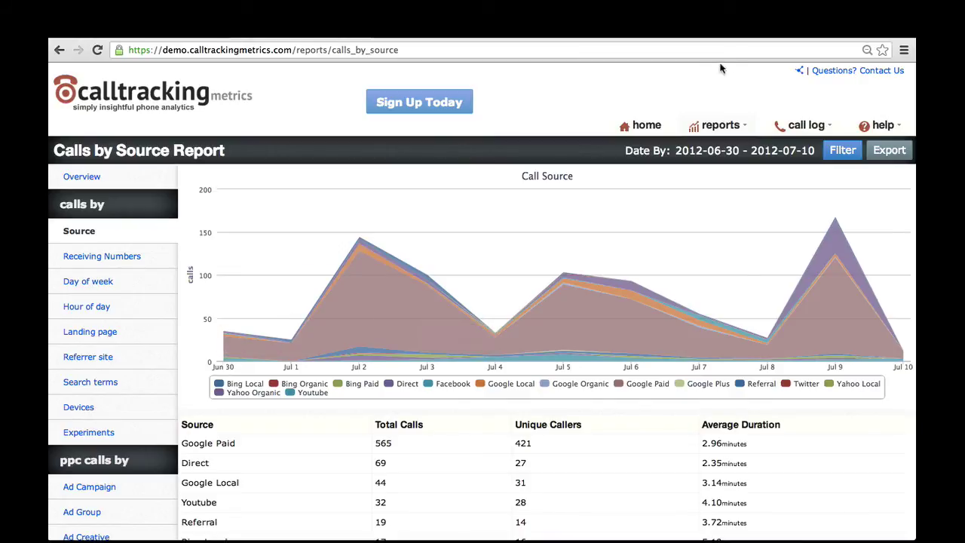
# Scroll down through the Calls by Source report
pyautogui.scroll(-1, 560, 316)
pyautogui.scroll(-5, 560, 316)
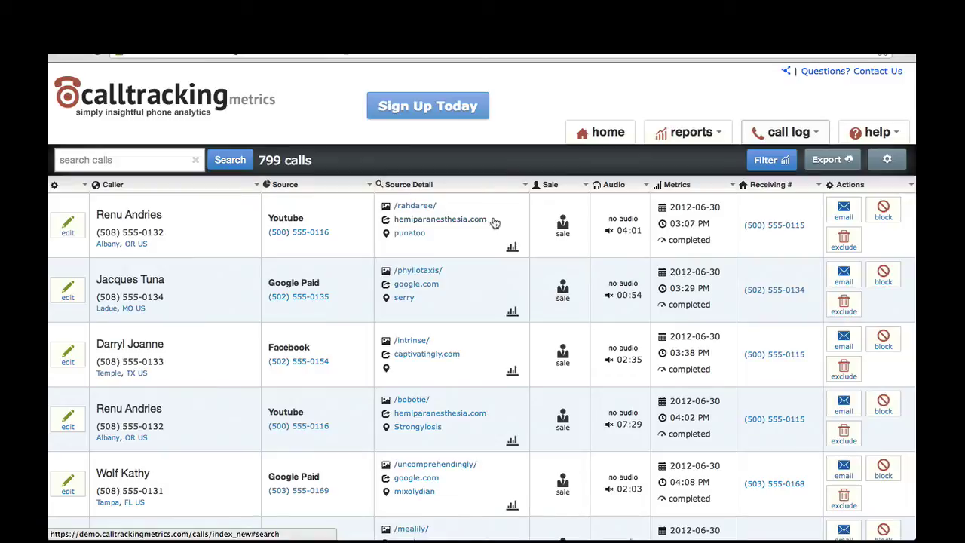
# Expand Source Detail for the 03:29 PM Google Paid call, showing the 93.00-likelihood visitor
pyautogui.moveTo(512, 249)
pyautogui.click(512, 312)
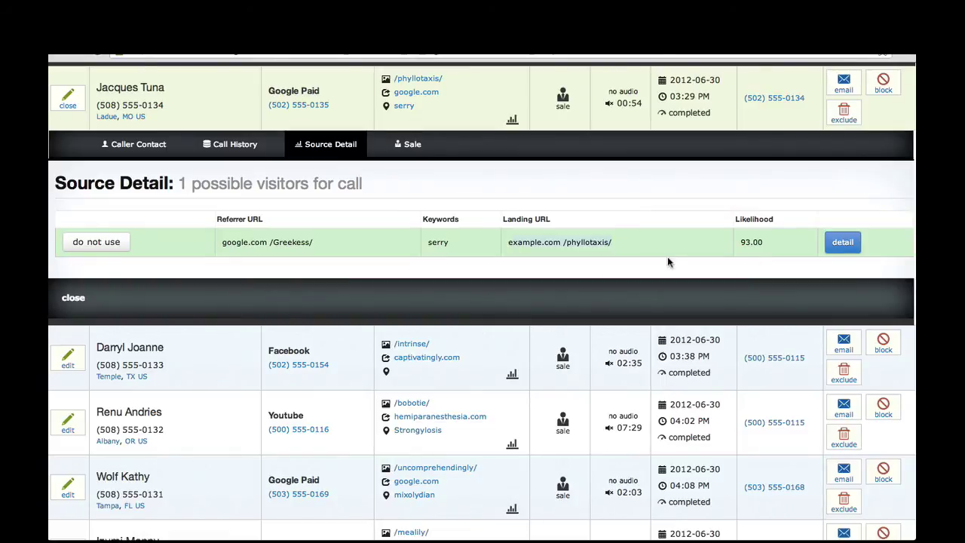
# Close the expanded Source Detail panel and return to the top of the list
pyautogui.click(73, 297)
pyautogui.scroll(2, 560, 210)
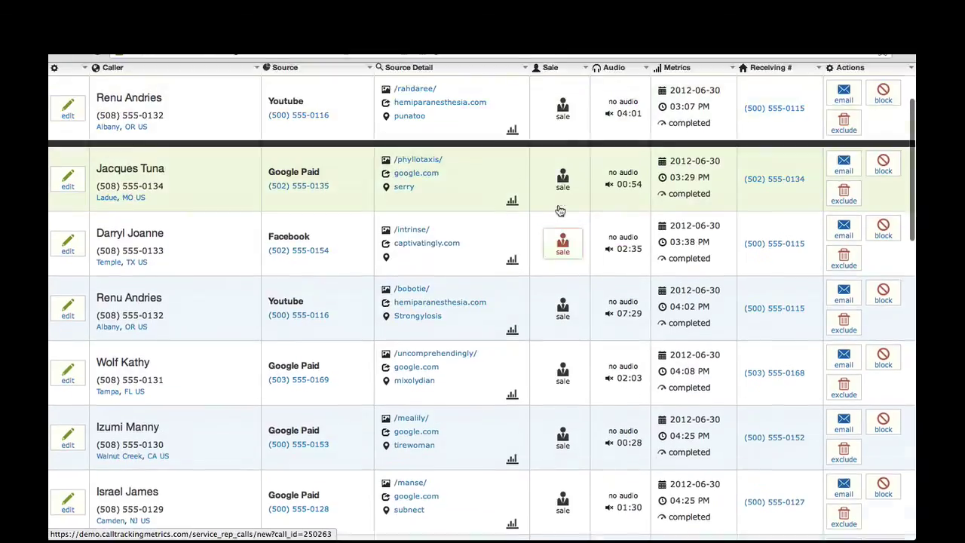
pyautogui.scroll(1, 560, 210)
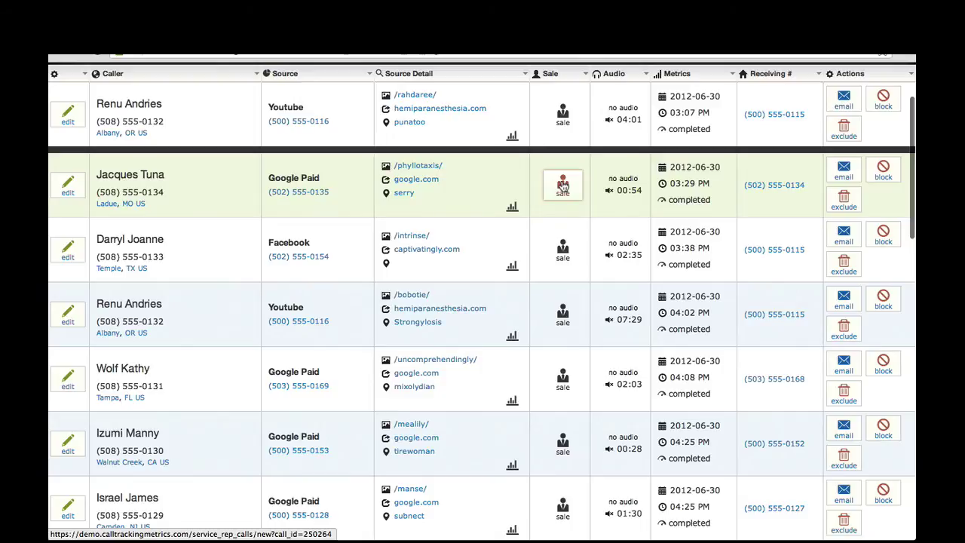
# In the 03:29 PM call's sale details, pick the answering rep, attribute revenue, then close
pyautogui.click(564, 185)
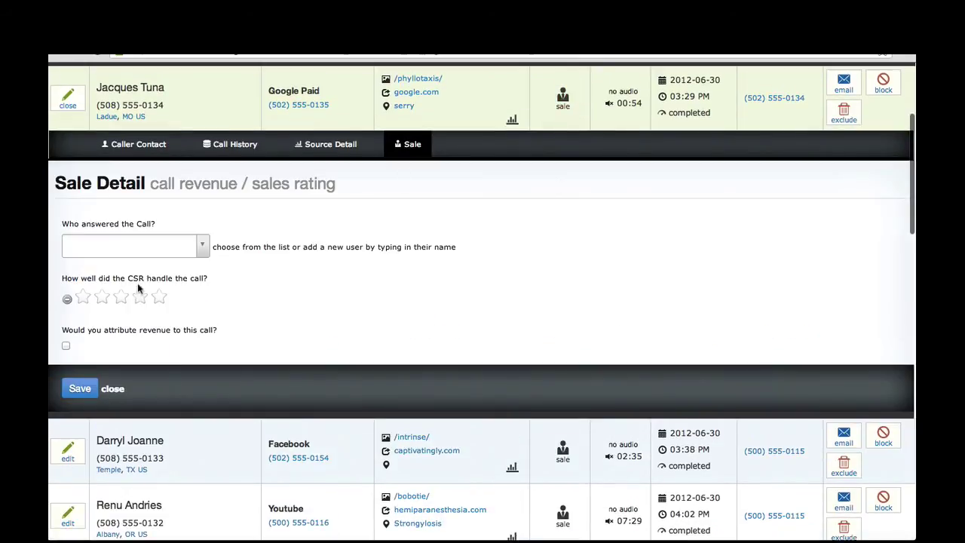
pyautogui.click(202, 246)
pyautogui.click(119, 274)
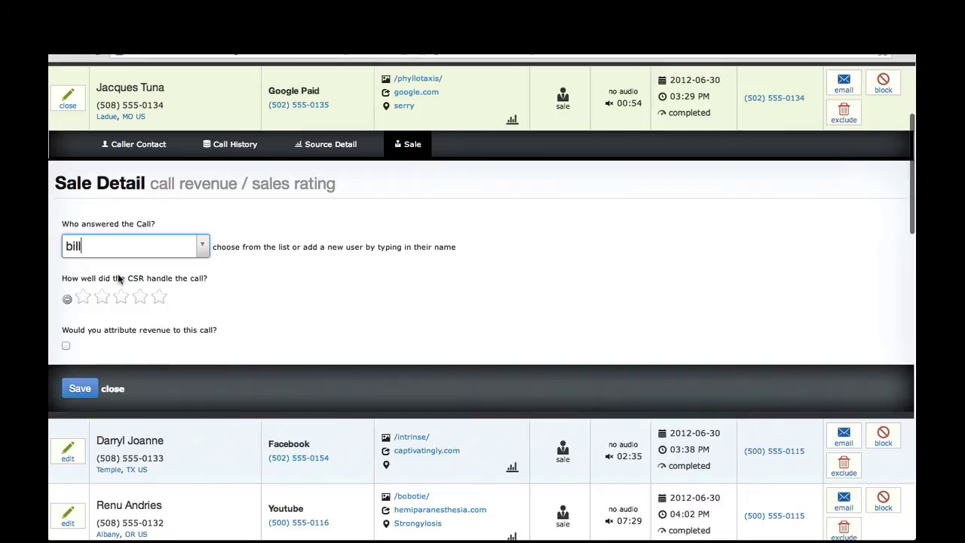
pyautogui.click(67, 346)
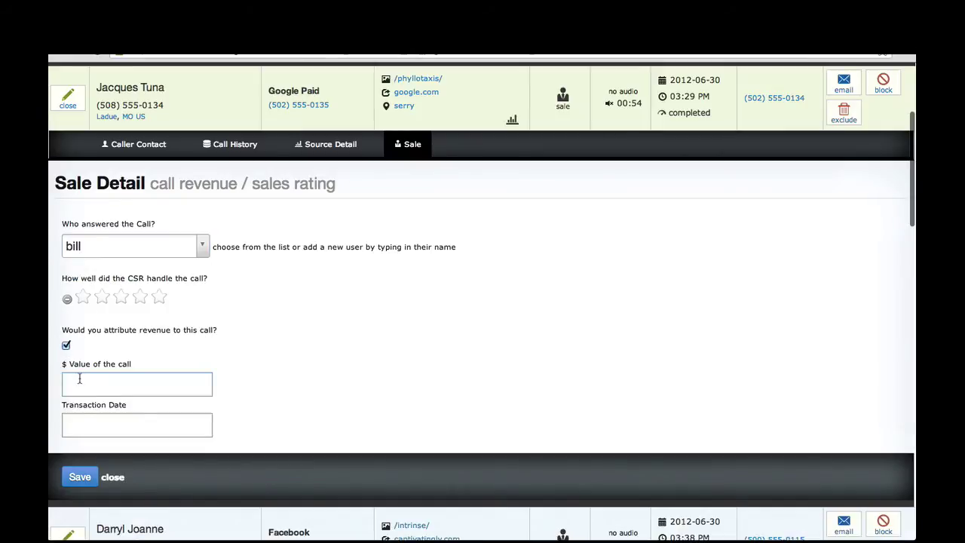
pyautogui.click(112, 477)
pyautogui.scroll(3, 457, 234)
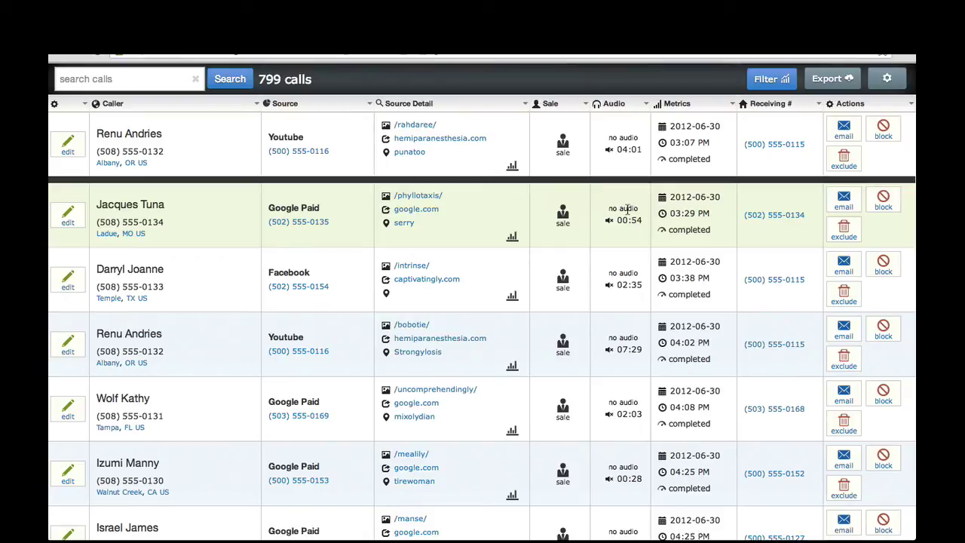
# Scroll back up the call log page
pyautogui.scroll(2, 626, 209)
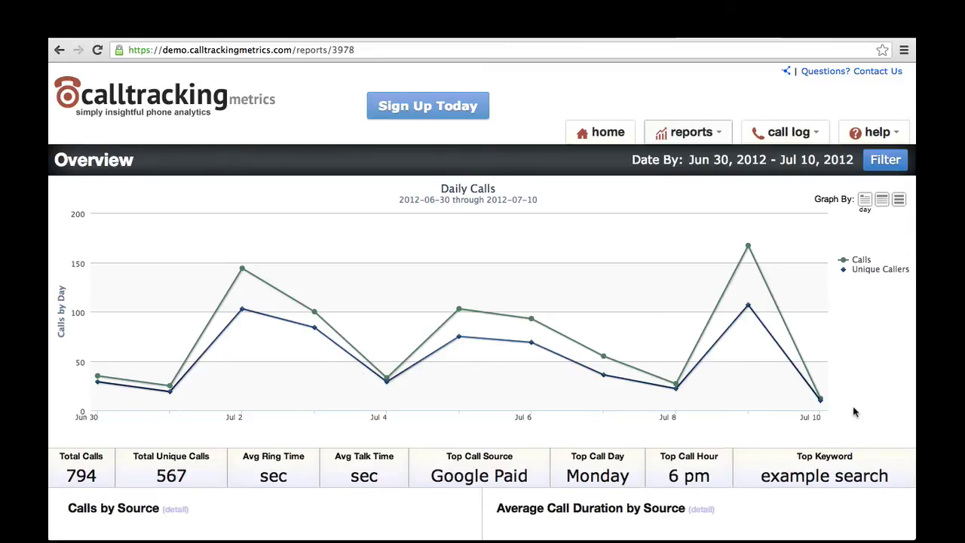
# Open the Calls by Source detail report for Jun 30 – Jul 10, 2012 from the Overview
pyautogui.scroll(-2, 854, 411)
pyautogui.scroll(-2, 854, 411)
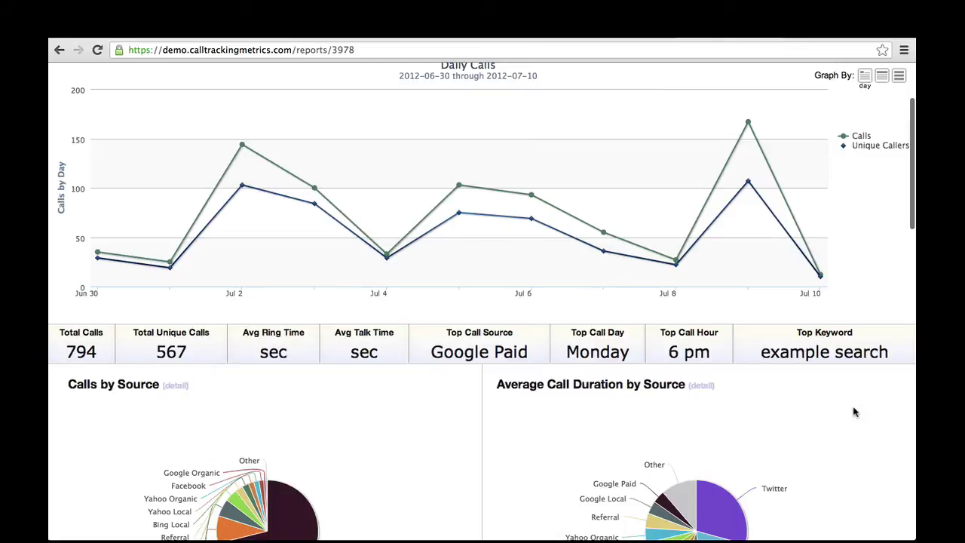
pyautogui.scroll(-2, 854, 412)
pyautogui.click(701, 309)
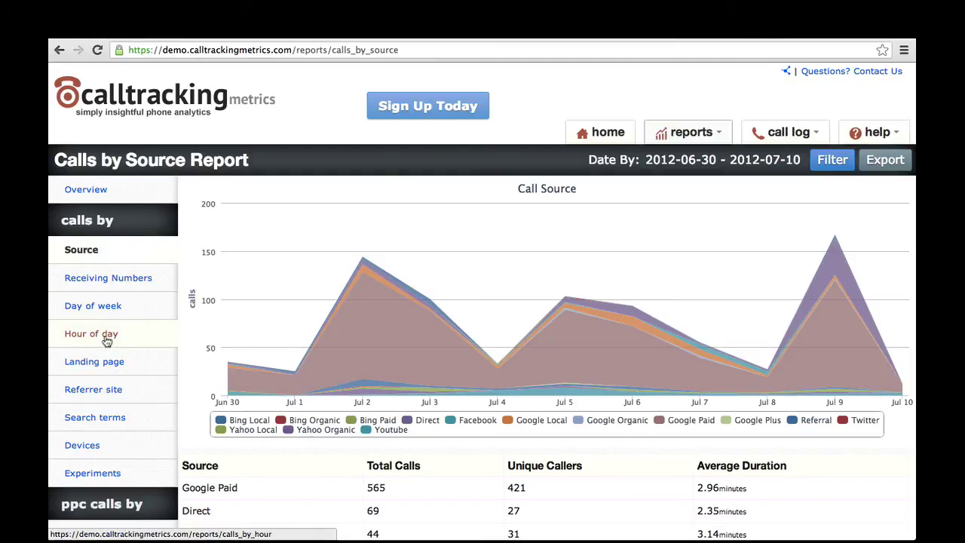
# View the Search Terms, Ad Keyword and Ad Group reports, then the July 2012 ROI Dashboard
pyautogui.click(117, 419)
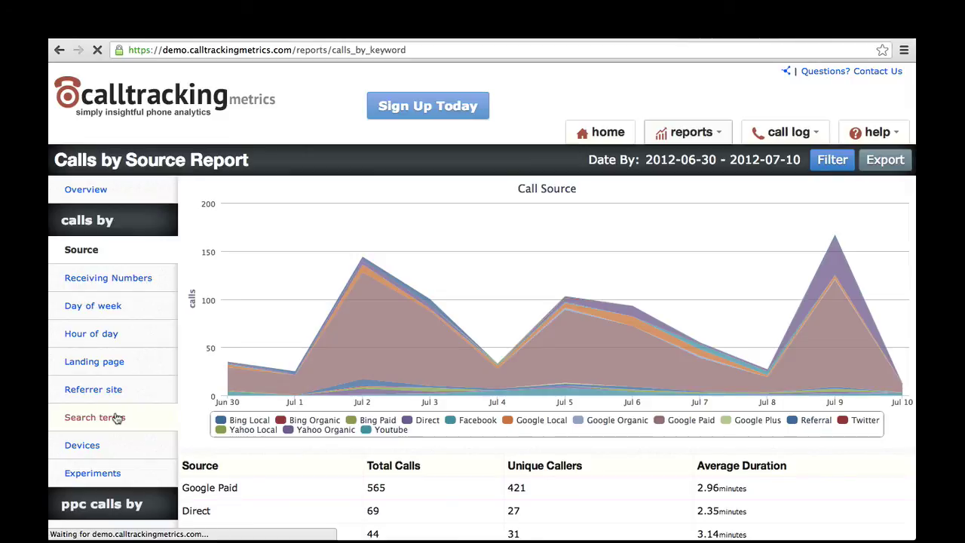
pyautogui.scroll(-3, 117, 418)
pyautogui.scroll(-2, 117, 418)
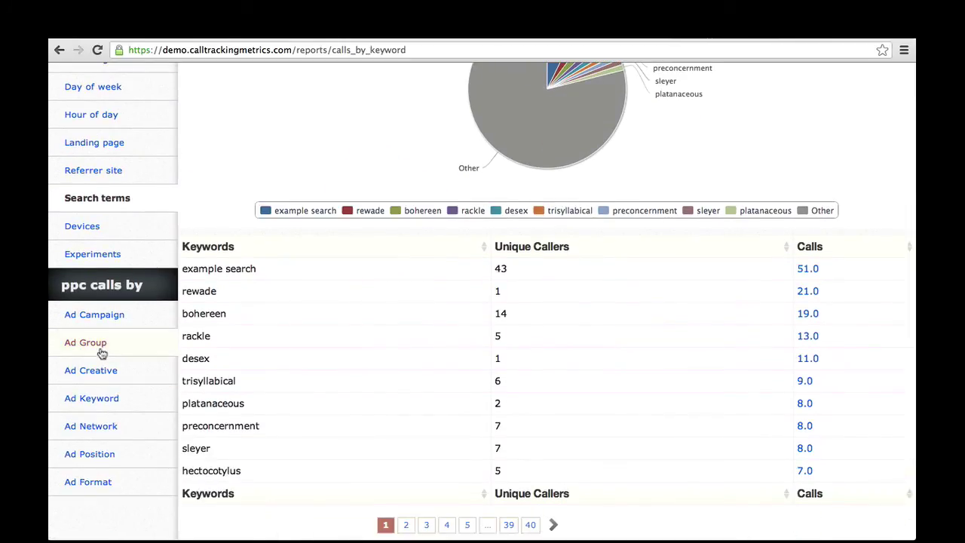
pyautogui.click(113, 405)
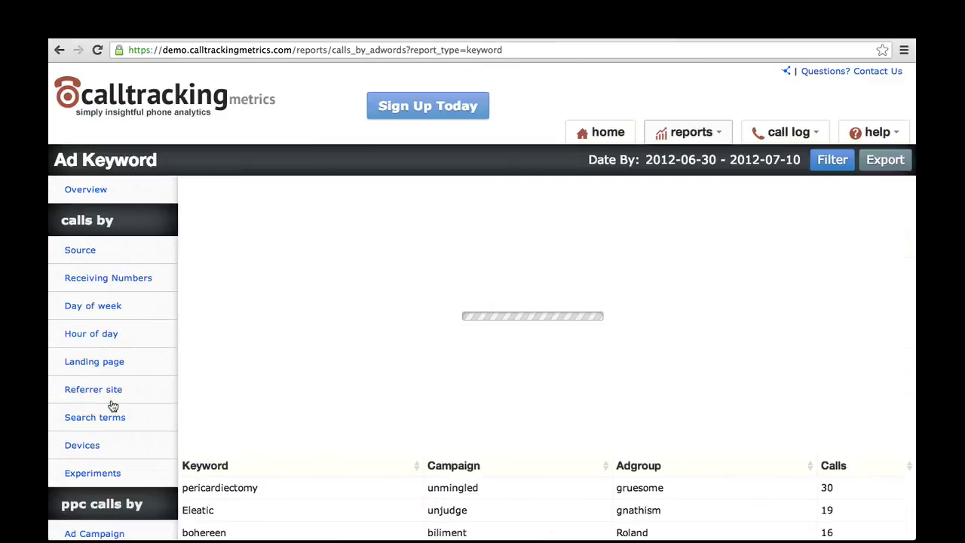
pyautogui.scroll(-5, 112, 405)
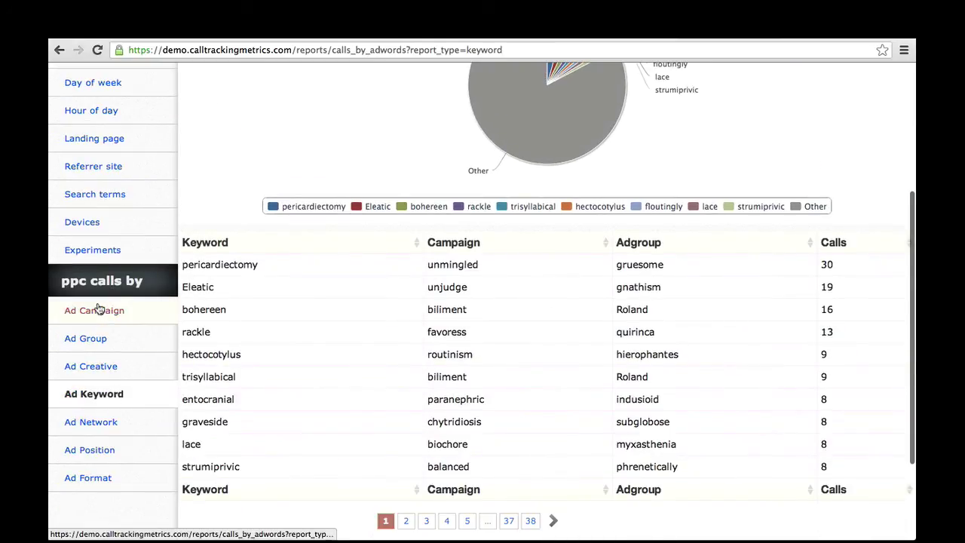
pyautogui.click(99, 341)
pyautogui.click(688, 134)
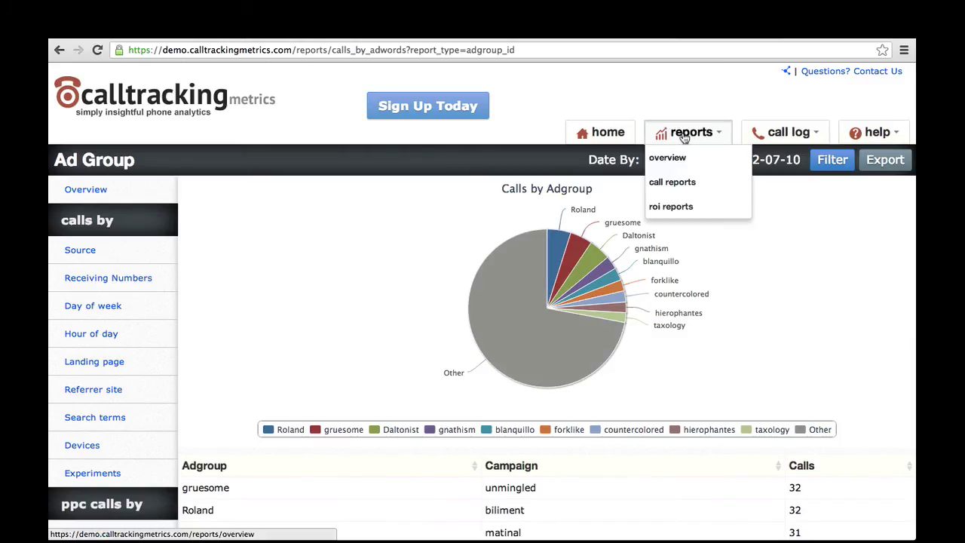
pyautogui.click(696, 206)
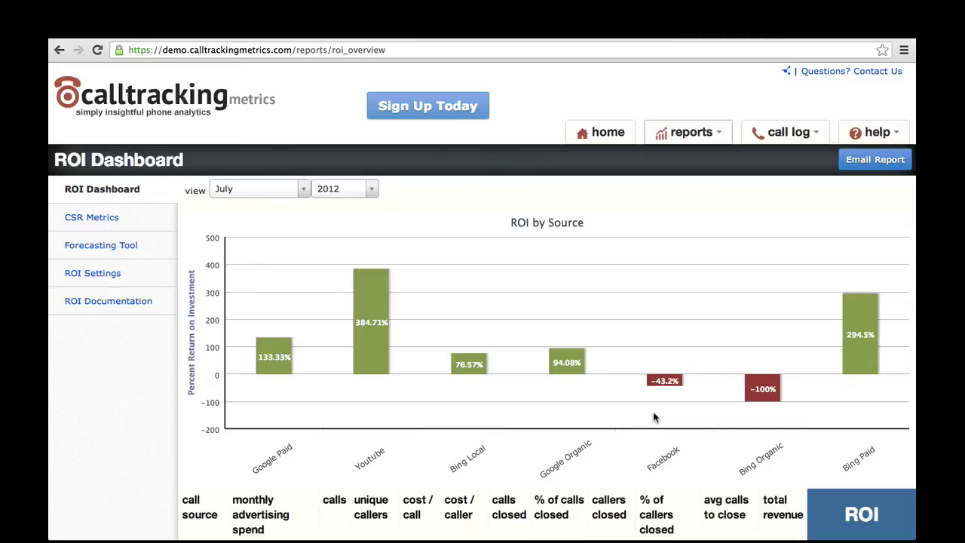
pyautogui.scroll(-1, 654, 417)
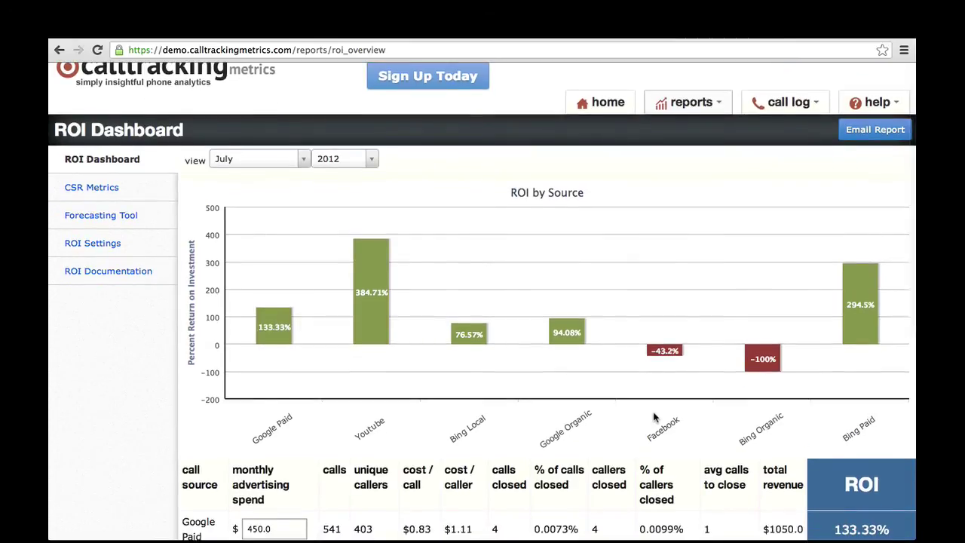
pyautogui.scroll(-2, 654, 415)
pyautogui.scroll(-3, 653, 415)
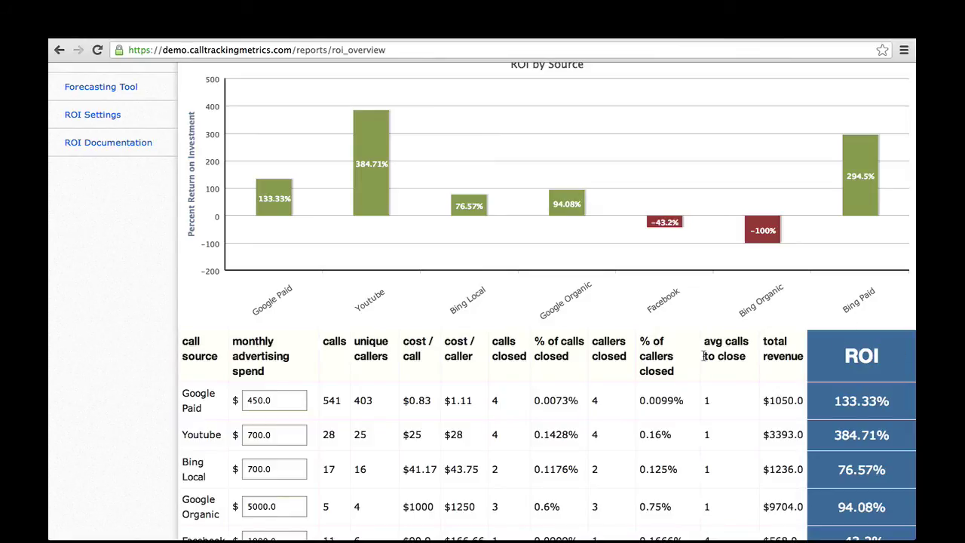
pyautogui.scroll(4, 703, 354)
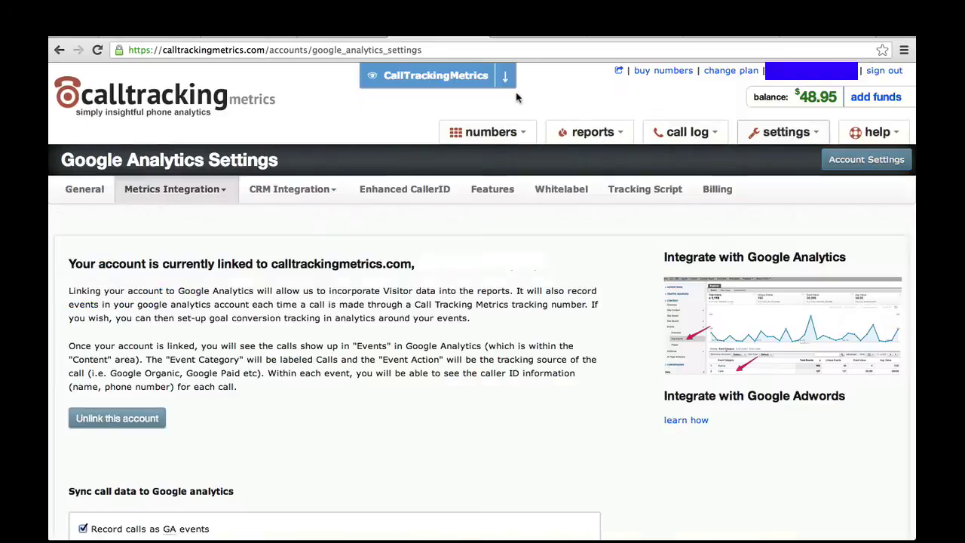
# Open Account Settings to view the account name, website URL and API integration keys
pyautogui.click(788, 132)
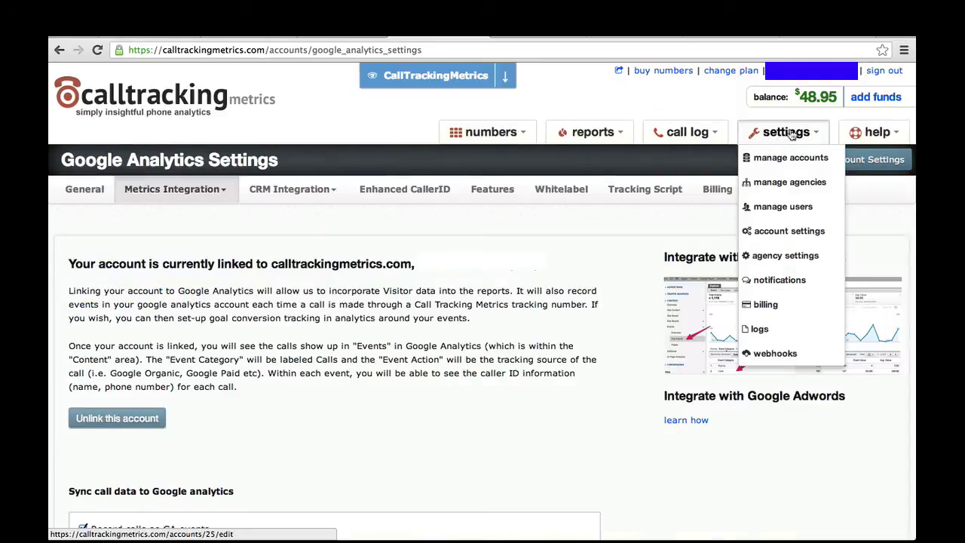
pyautogui.click(772, 207)
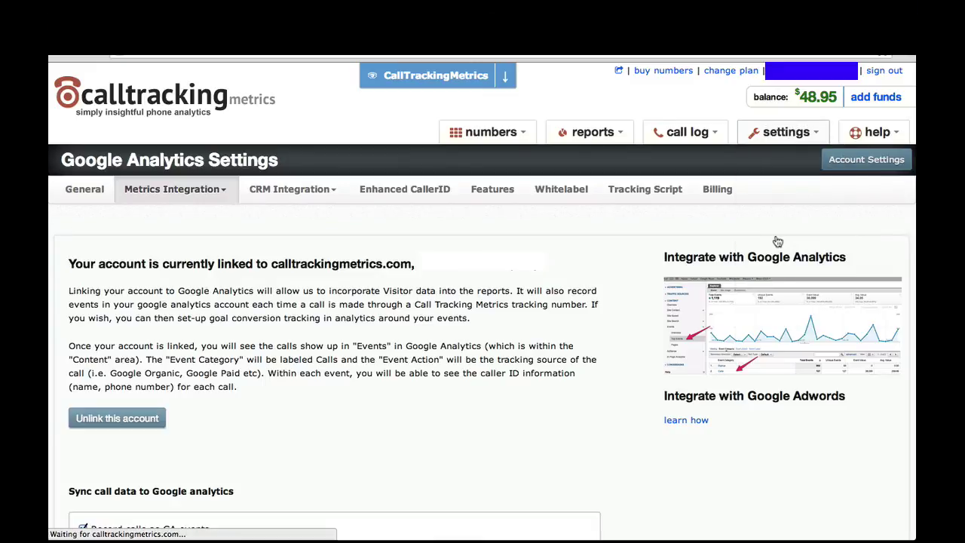
# Review the Metrics and CRM integration choices, then open the TARGUSinfo Enhanced CallerID settings
pyautogui.click(198, 198)
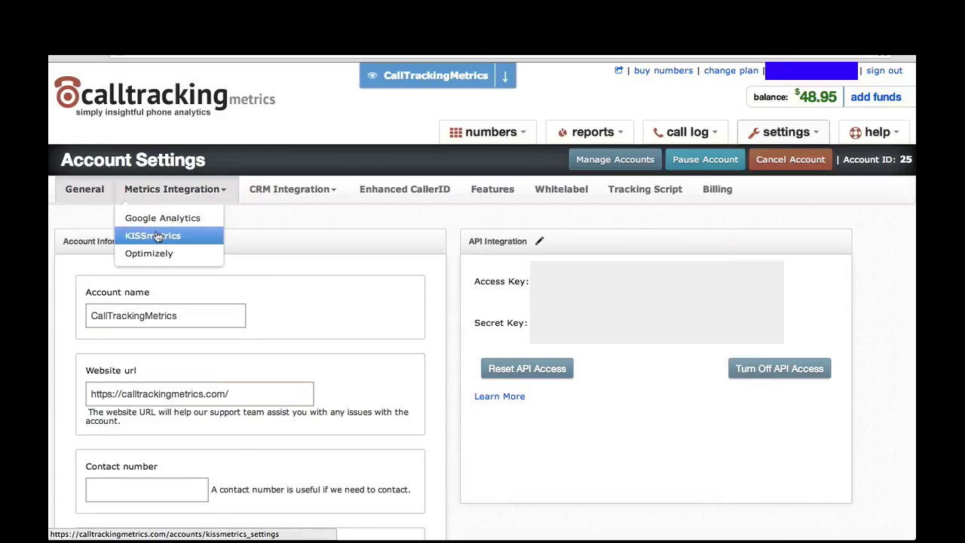
pyautogui.click(320, 187)
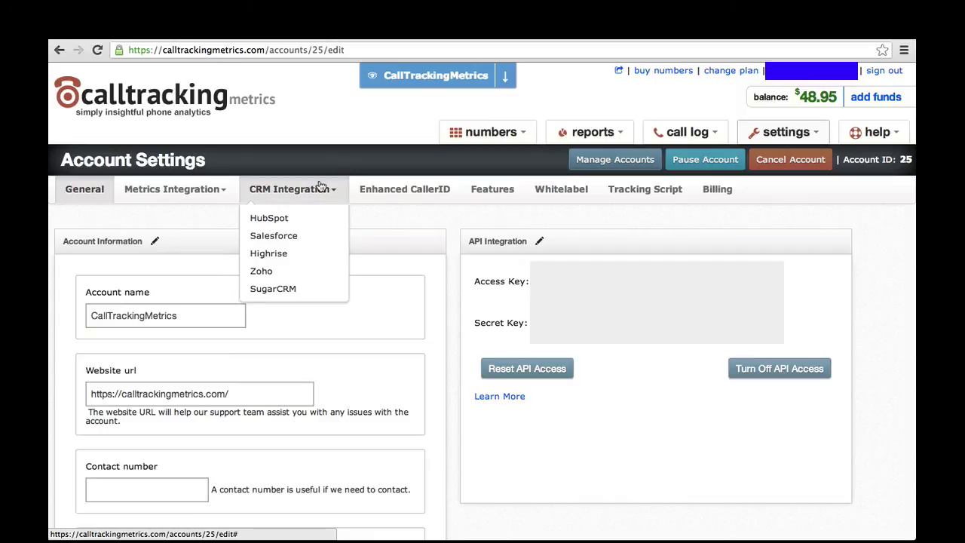
pyautogui.click(382, 188)
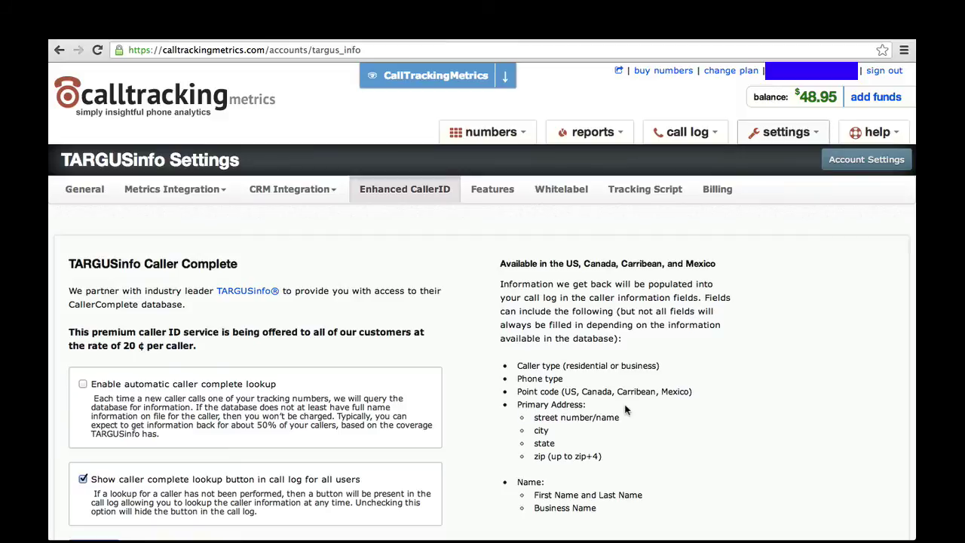
# Save TARGUSinfo settings with automatic Caller Complete lookup off and call-log lookup on
pyautogui.scroll(-3, 625, 409)
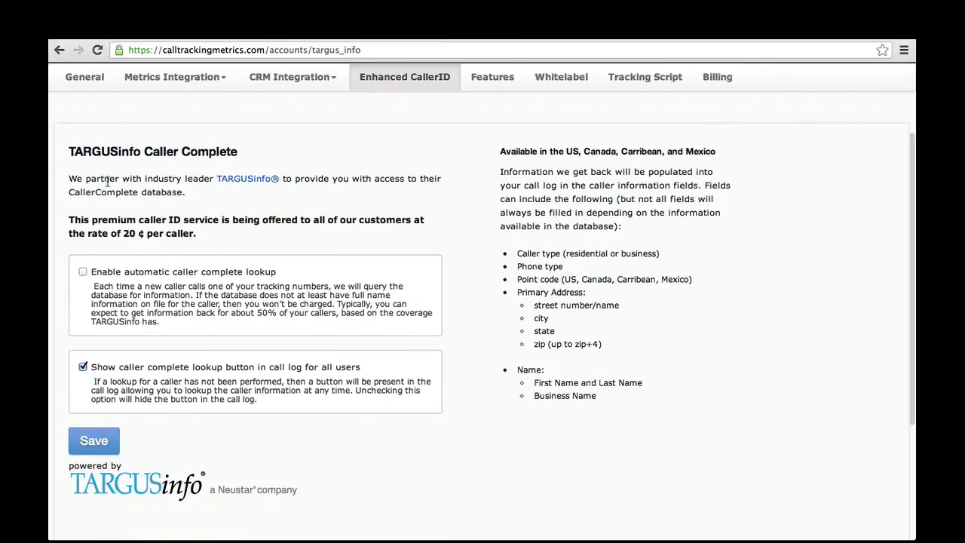
pyautogui.click(113, 435)
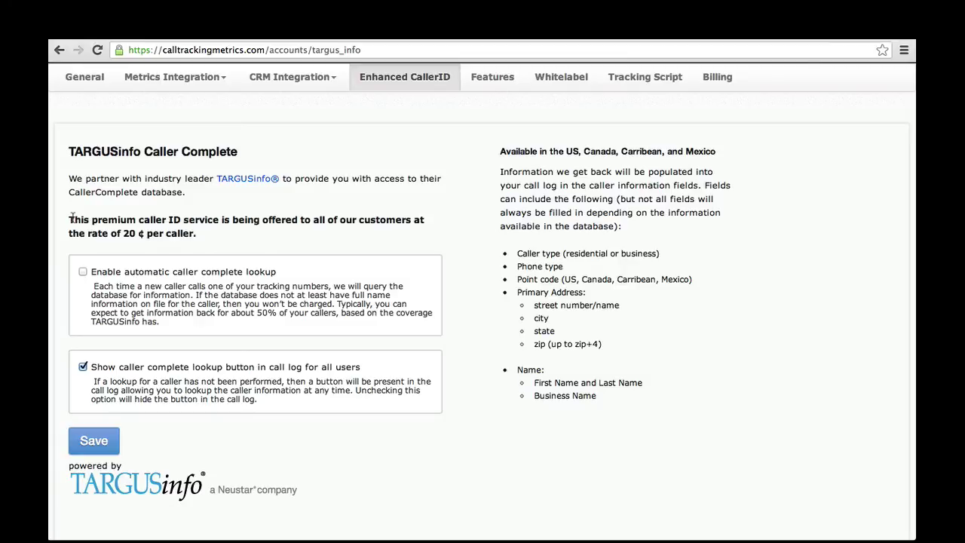
pyautogui.scroll(3, 389, 247)
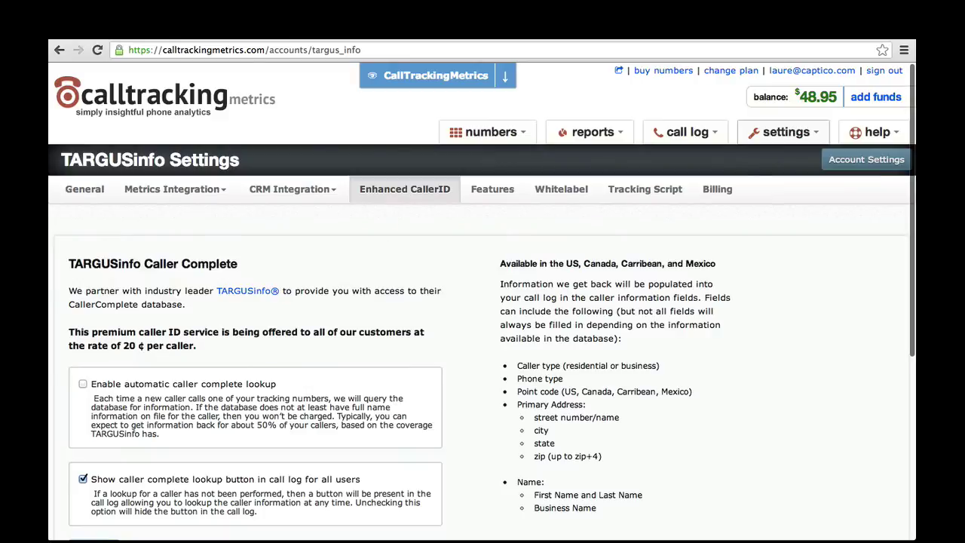
pyautogui.moveTo(781, 128)
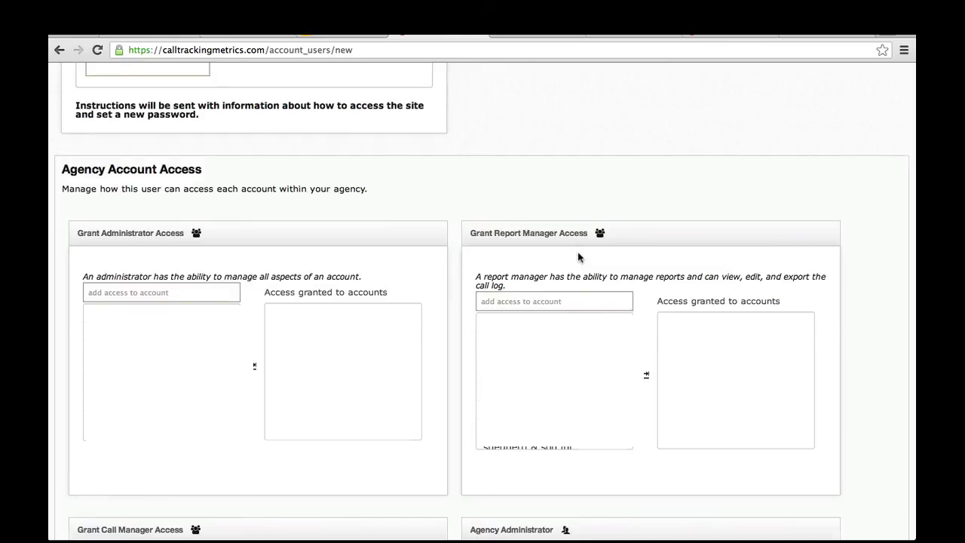
# Look over the New User form's agency access panels and bring up the settings menu
pyautogui.scroll(5, 579, 258)
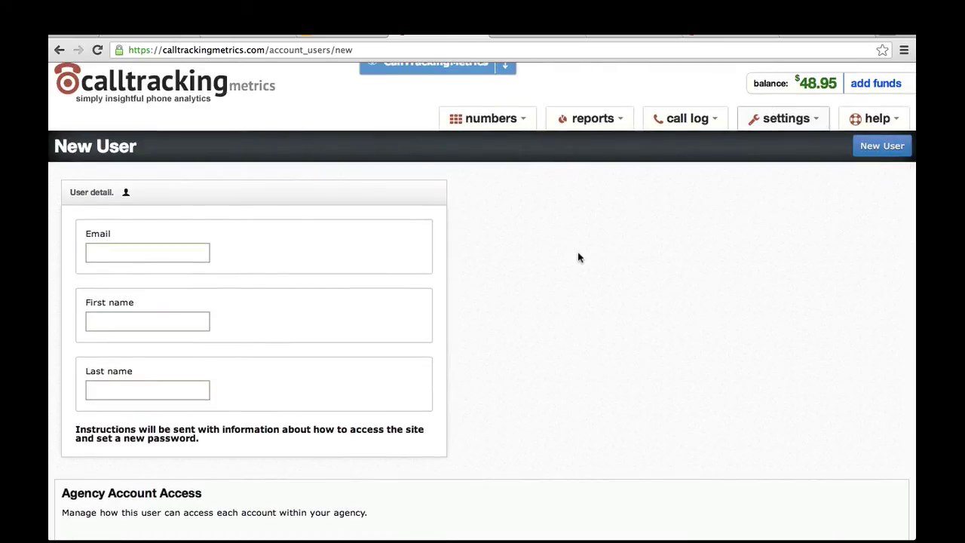
pyautogui.scroll(-5, 579, 258)
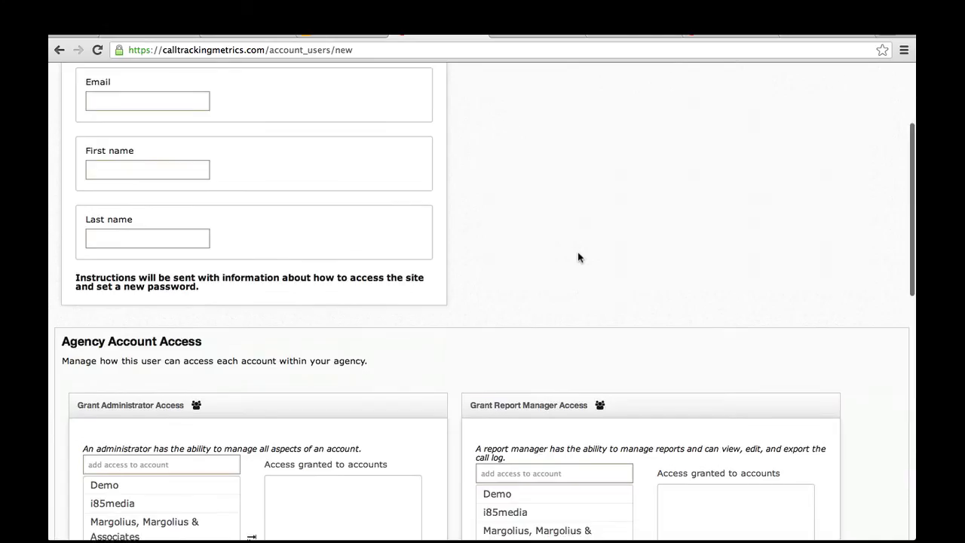
pyautogui.scroll(-2, 578, 258)
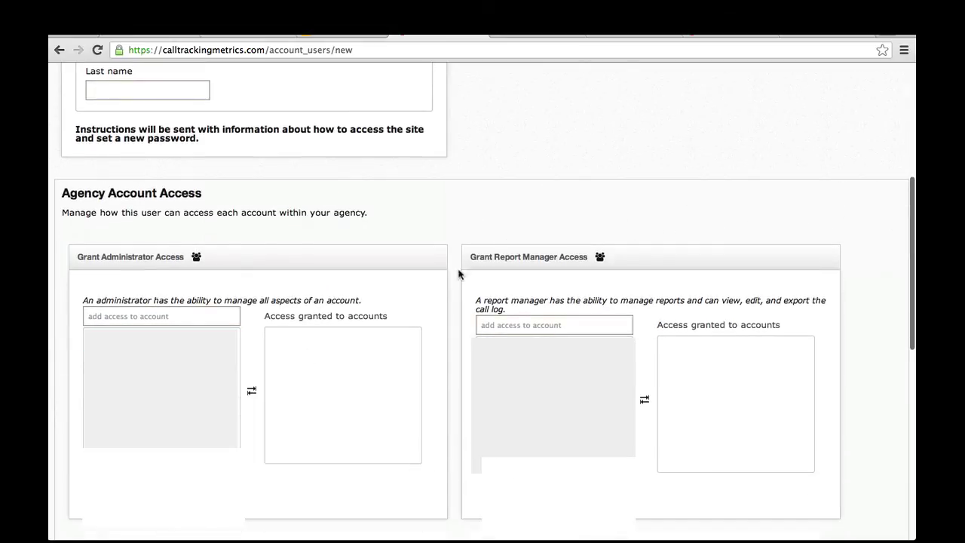
pyautogui.scroll(-4, 464, 264)
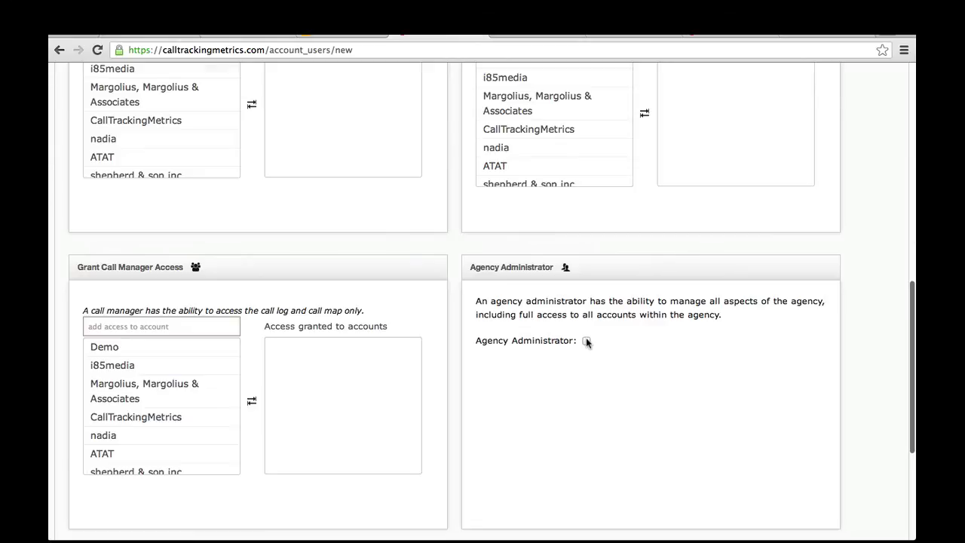
pyautogui.scroll(15, 588, 342)
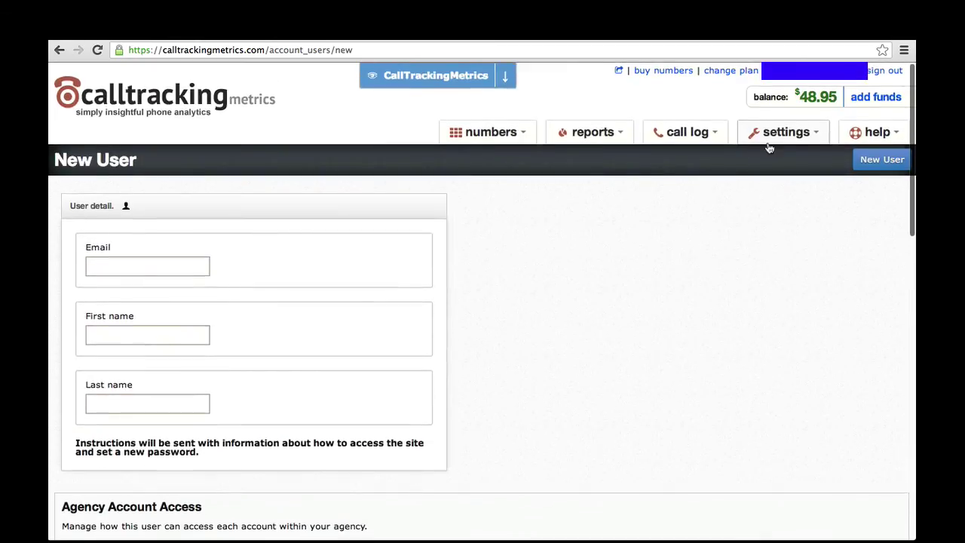
pyautogui.click(773, 134)
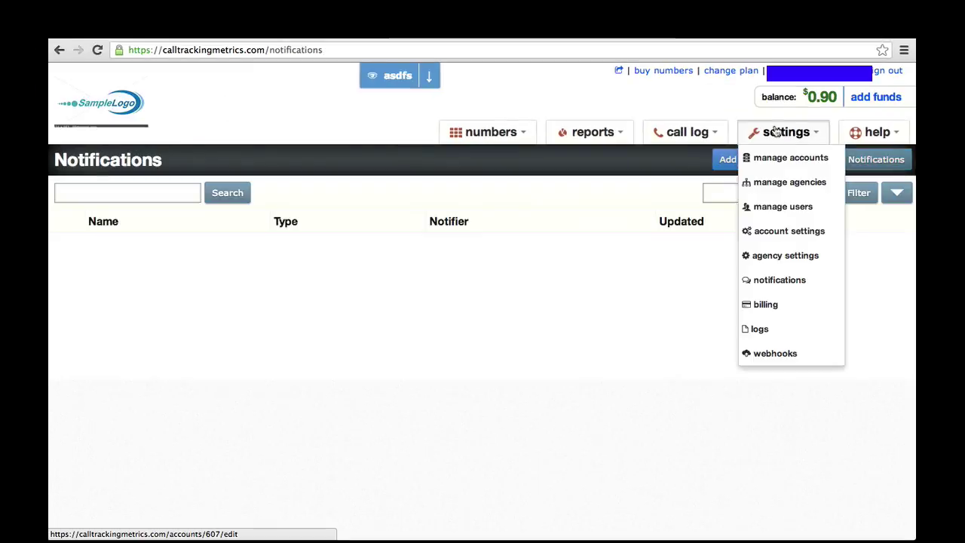
# Start a new call notification and review its optional filter conditions
pyautogui.click(804, 281)
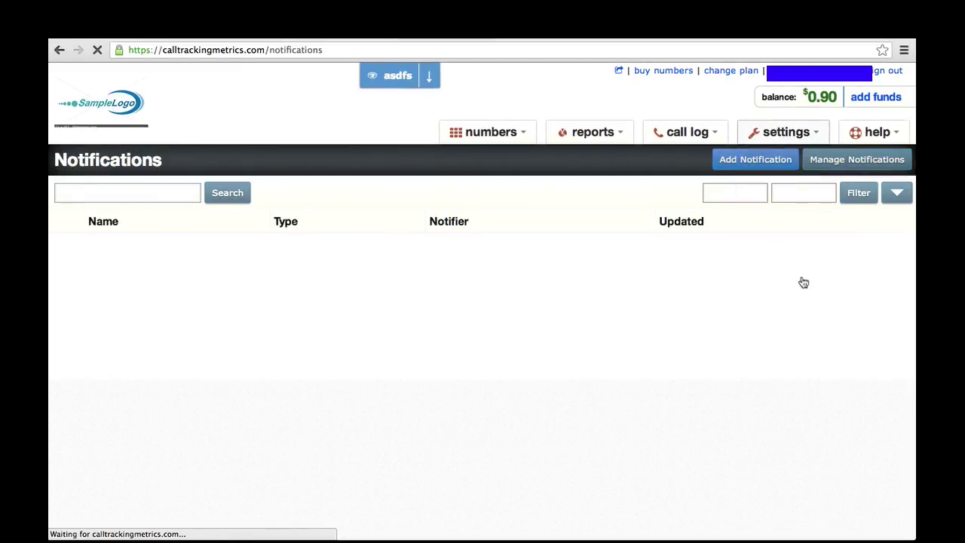
pyautogui.click(752, 159)
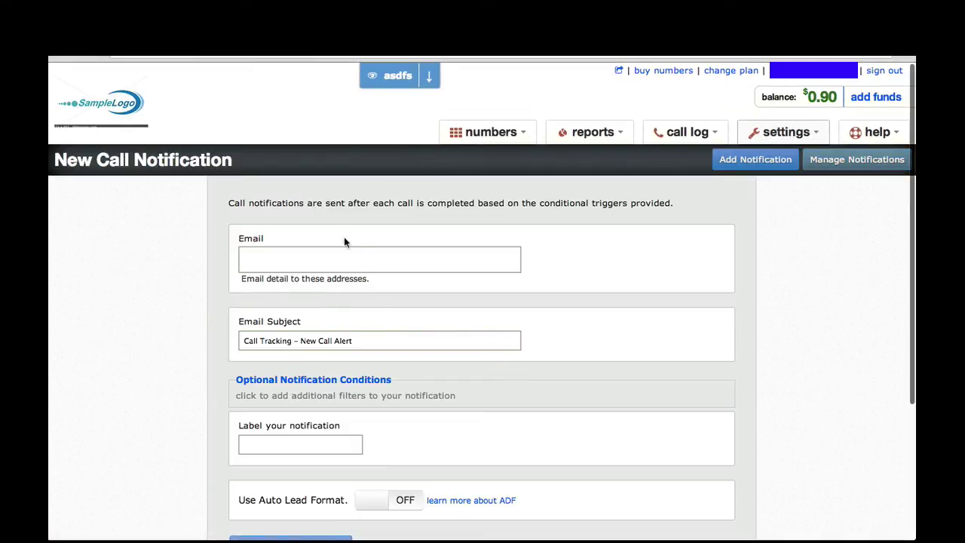
pyautogui.scroll(-4, 450, 349)
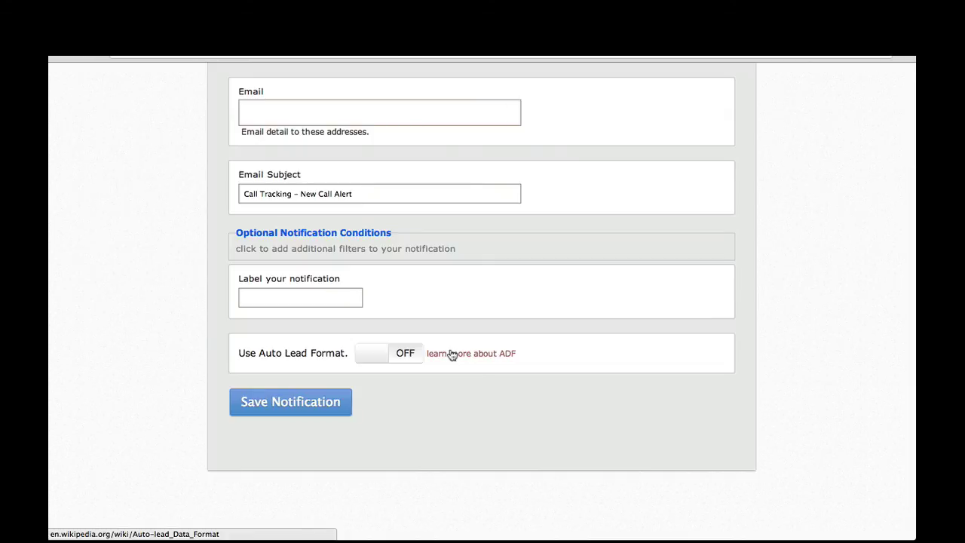
pyautogui.click(420, 249)
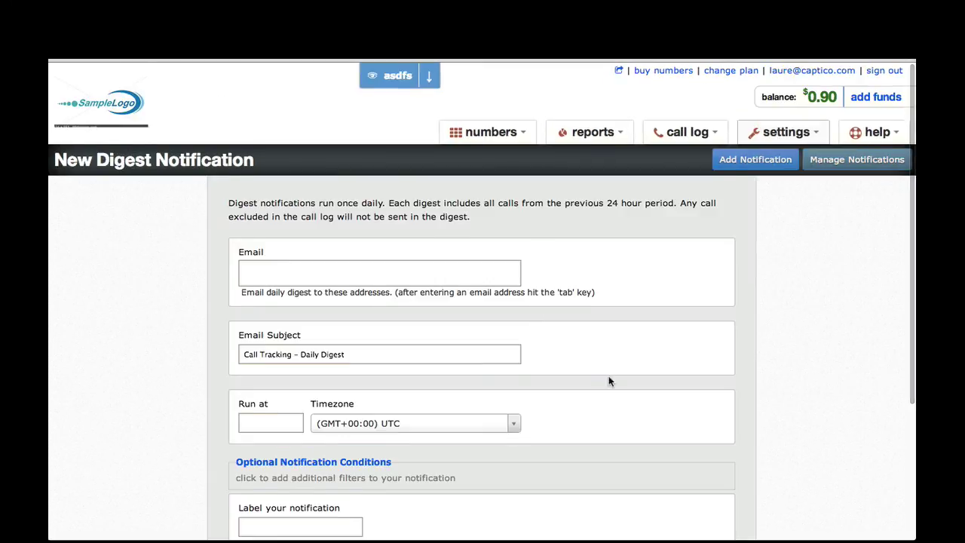
# Look over the New Digest Notification form and bring up the settings menu
pyautogui.scroll(-1, 609, 381)
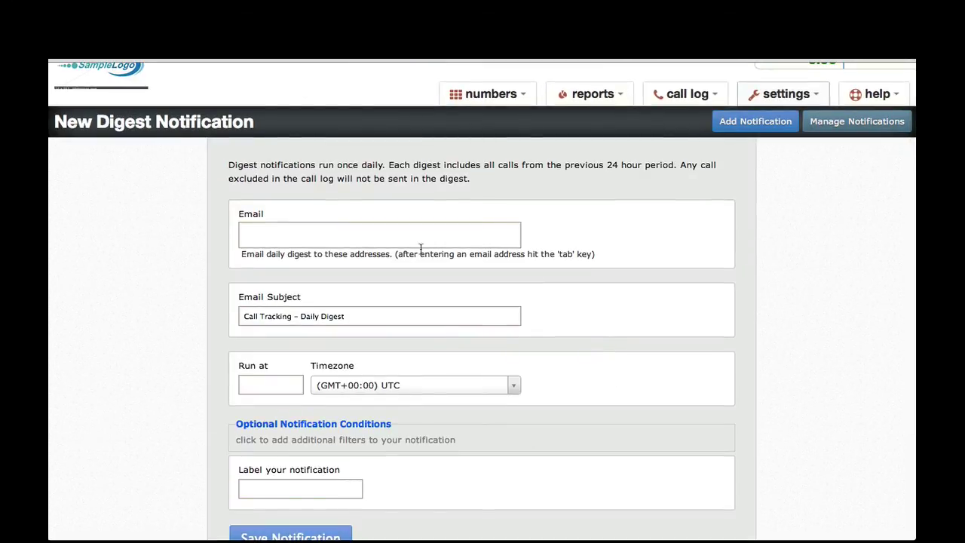
pyautogui.click(779, 96)
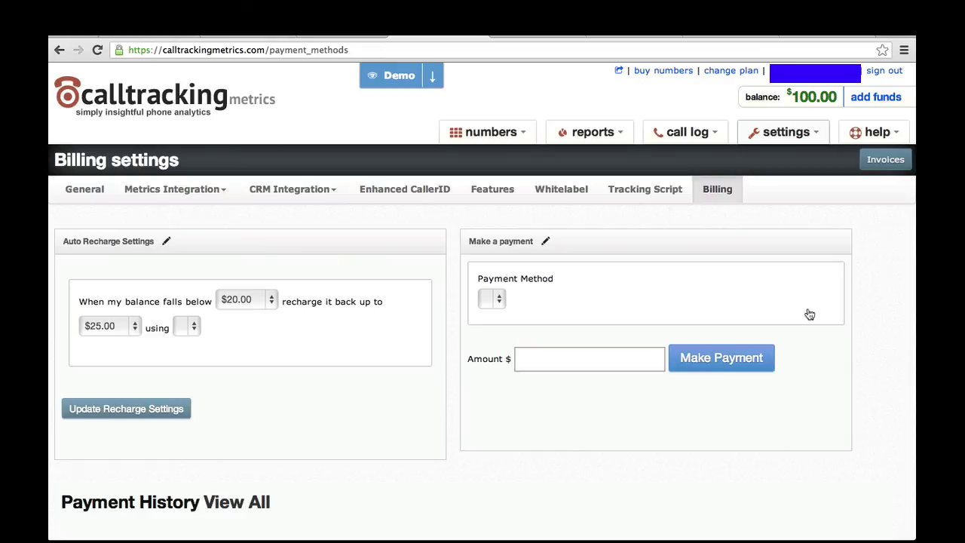
# Change the auto-recharge target from $25.00 to $105.00, keeping the below-$20.00 trigger
pyautogui.click(787, 132)
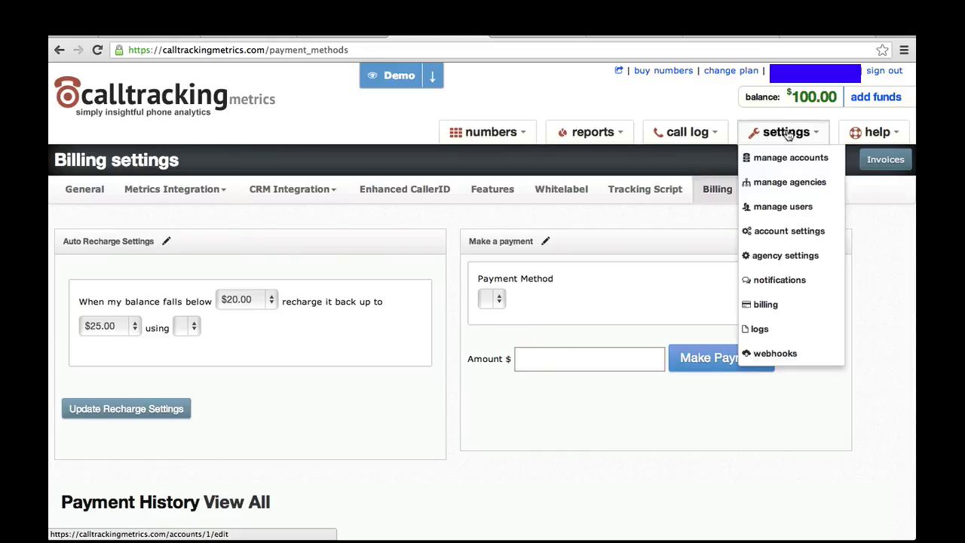
pyautogui.click(777, 311)
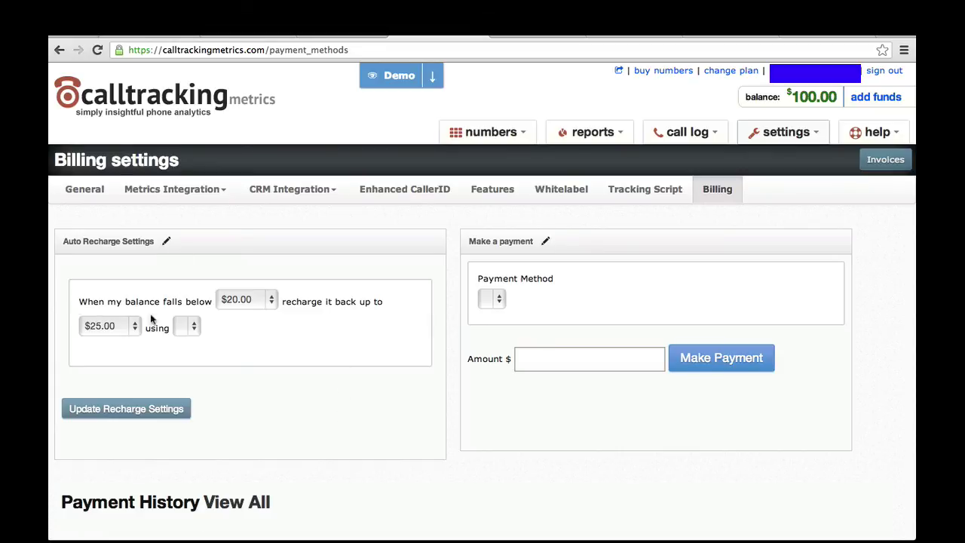
pyautogui.click(113, 328)
pyautogui.click(111, 426)
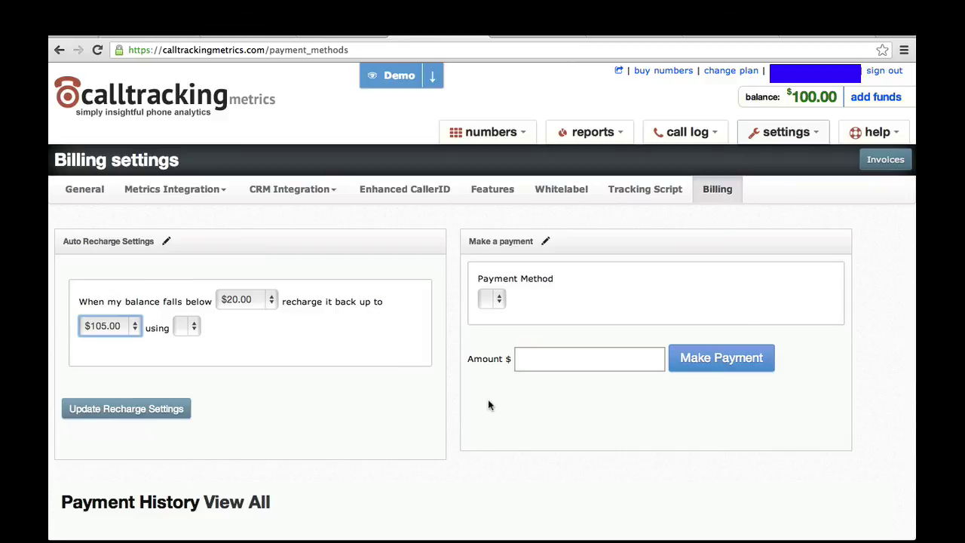
pyautogui.scroll(-4, 491, 403)
pyautogui.scroll(4, 489, 405)
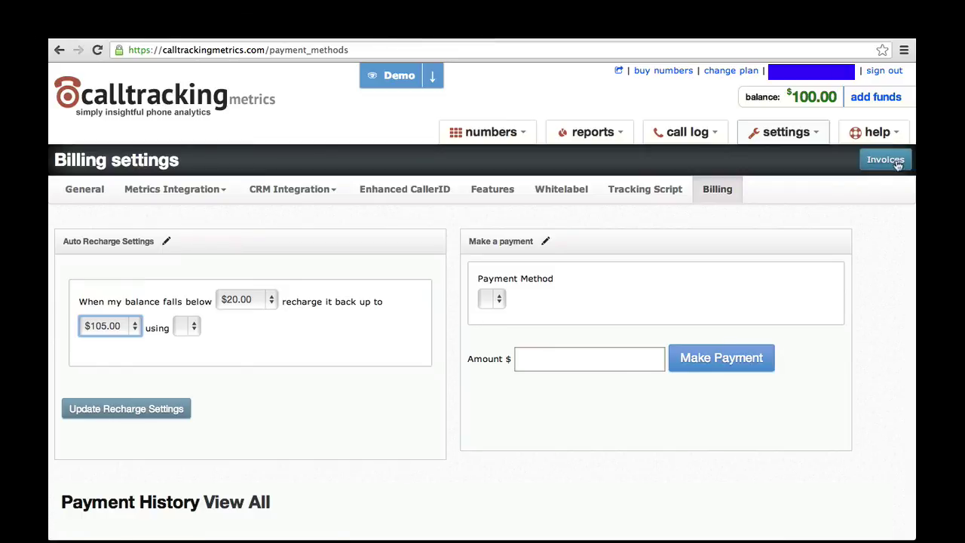
# View the invoice Payment History, preview and close the Printable Invoice form
pyautogui.click(882, 160)
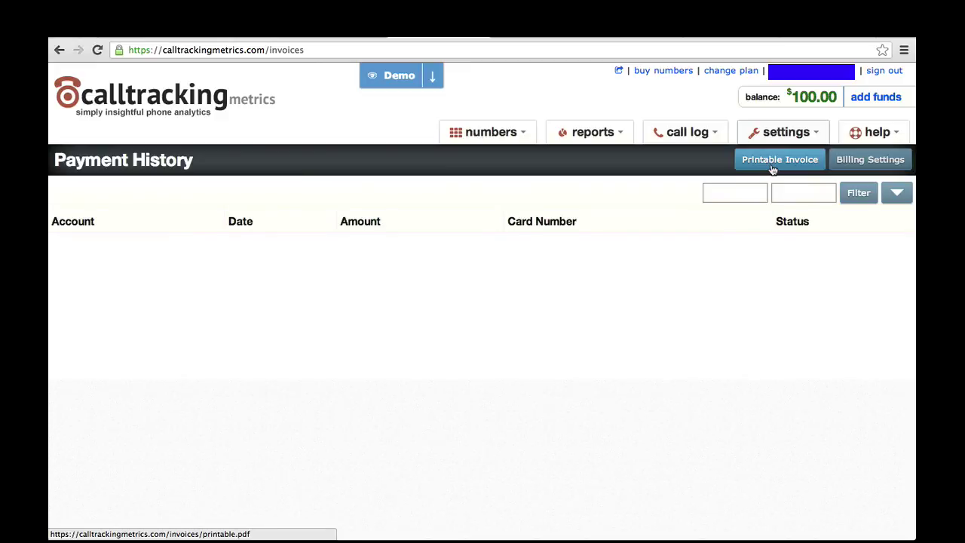
pyautogui.click(773, 165)
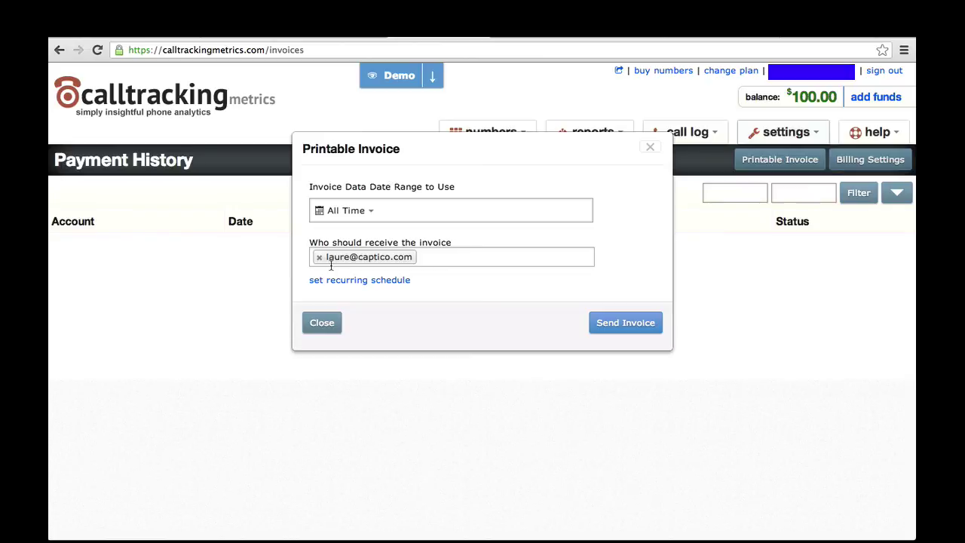
pyautogui.click(875, 132)
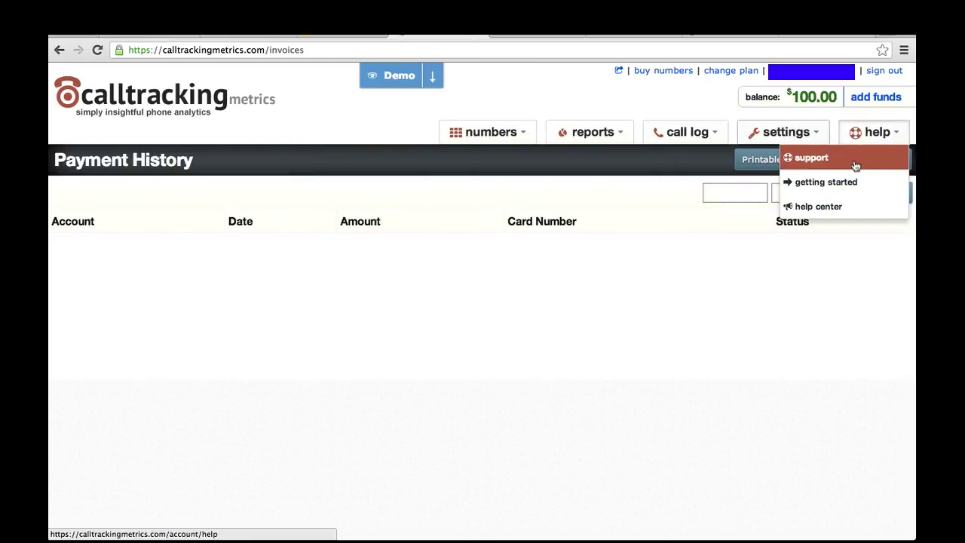
pyautogui.click(717, 345)
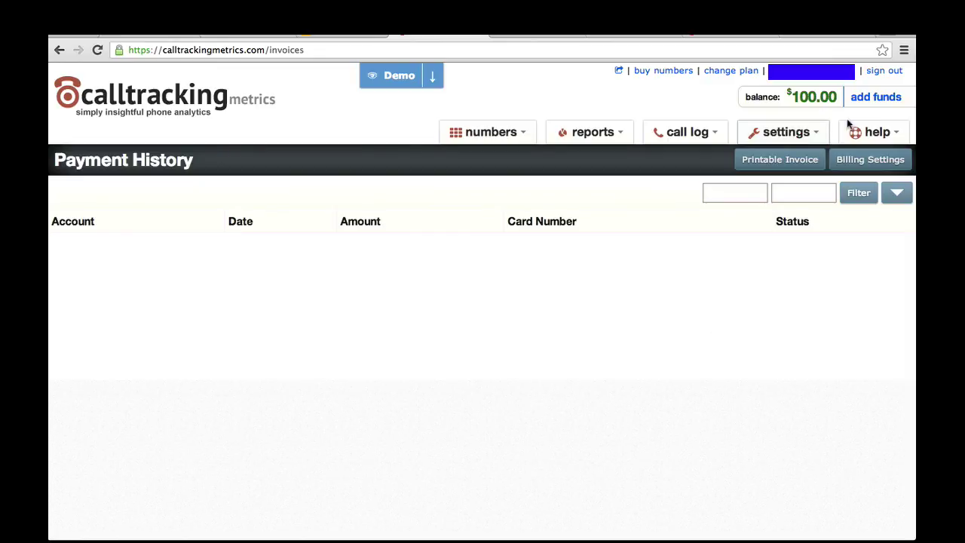
# Open the help center and expand, then collapse, the 'Click here for help' panel
pyautogui.moveTo(875, 132)
pyautogui.click(849, 207)
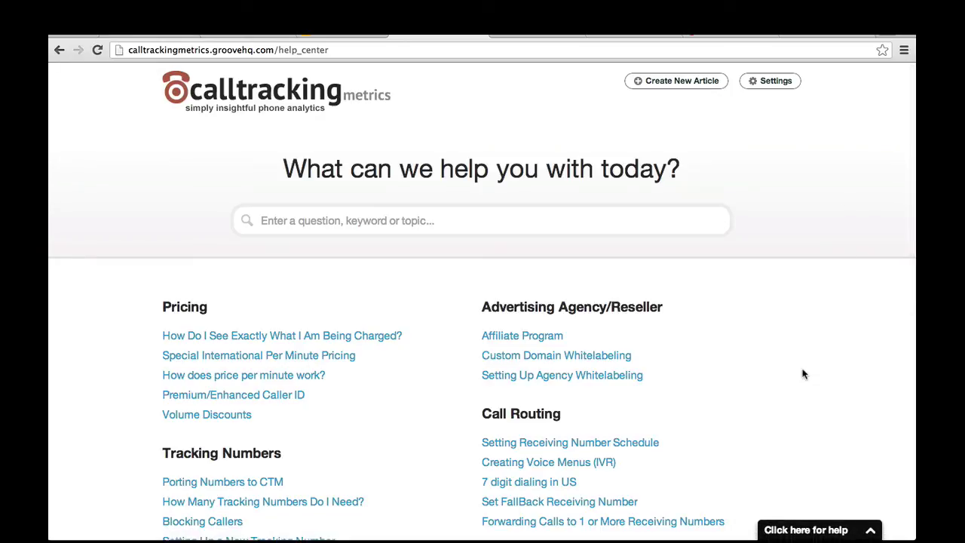
pyautogui.click(871, 534)
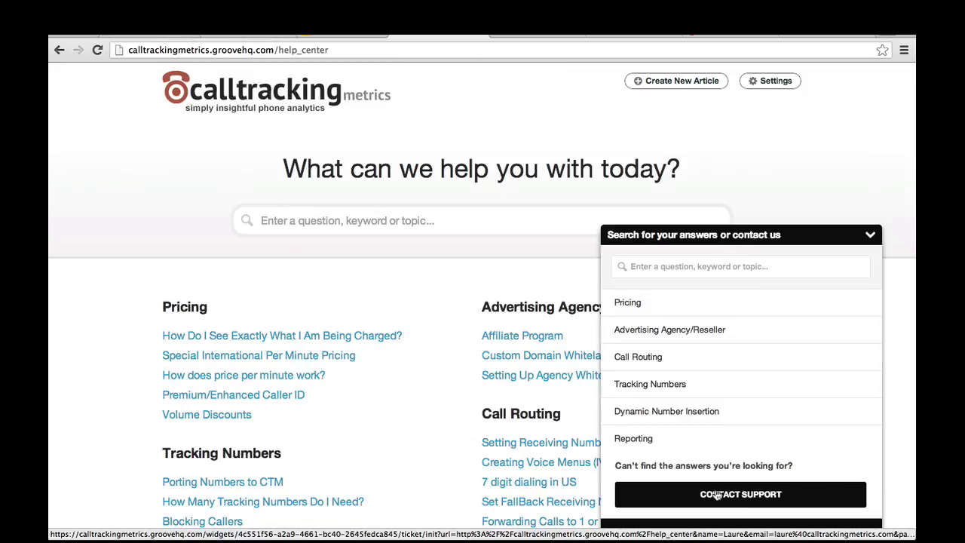
pyautogui.click(871, 235)
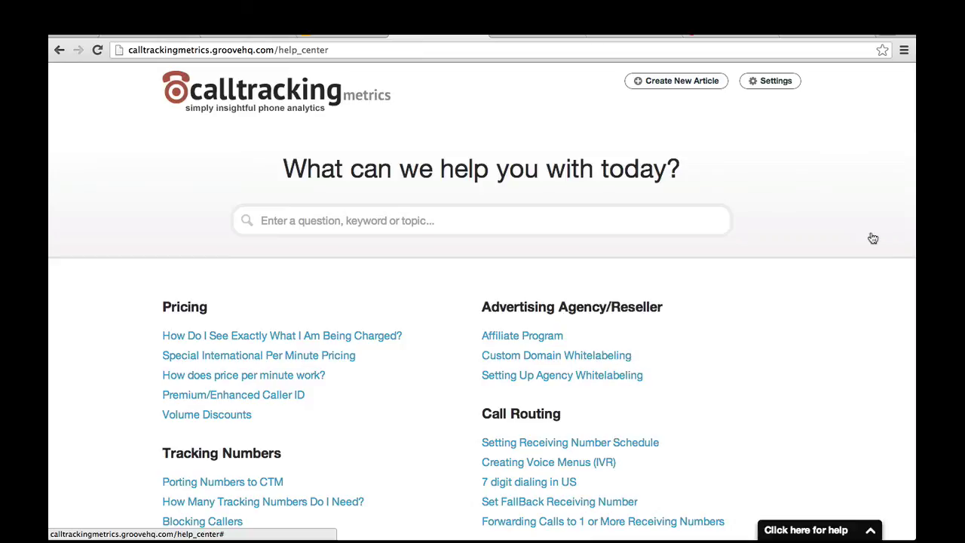